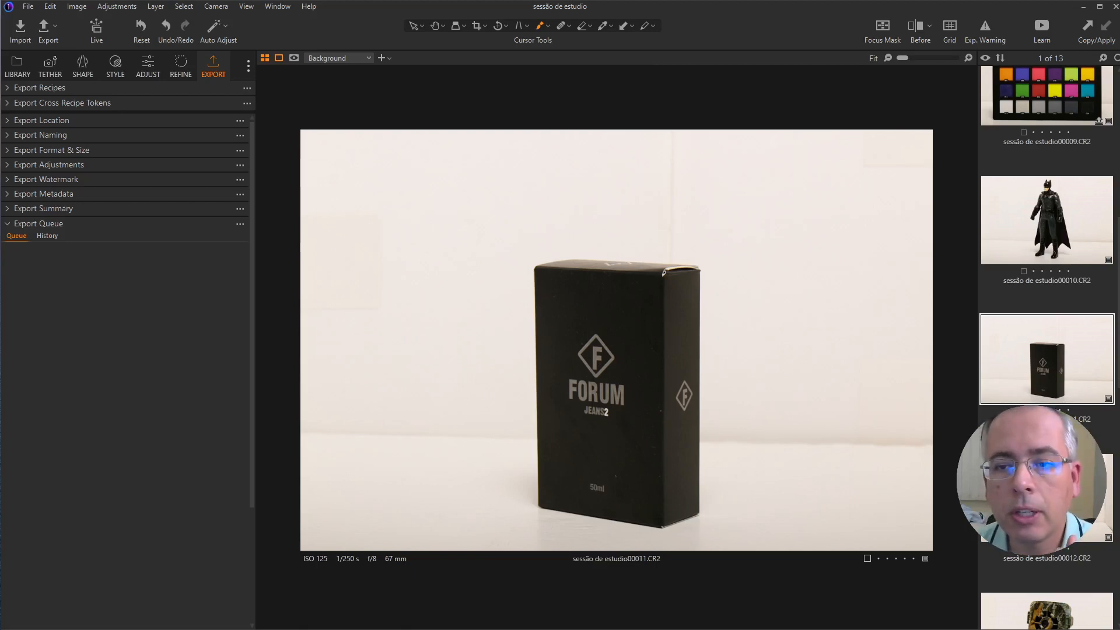
Step: Select the nine studio photos from sessão de estudio00010.CR2 through sessão de estudio00018.CR2
scroll(1047, 350, down, 5)
scroll(1047, 350, up, 5)
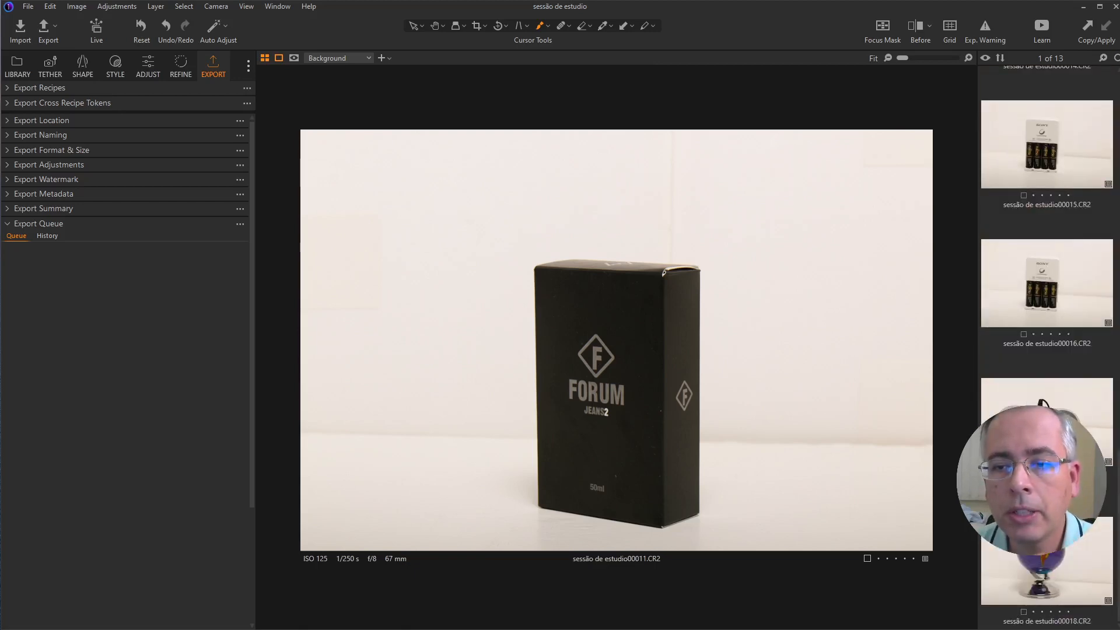
scroll(1067, 400, up, 2)
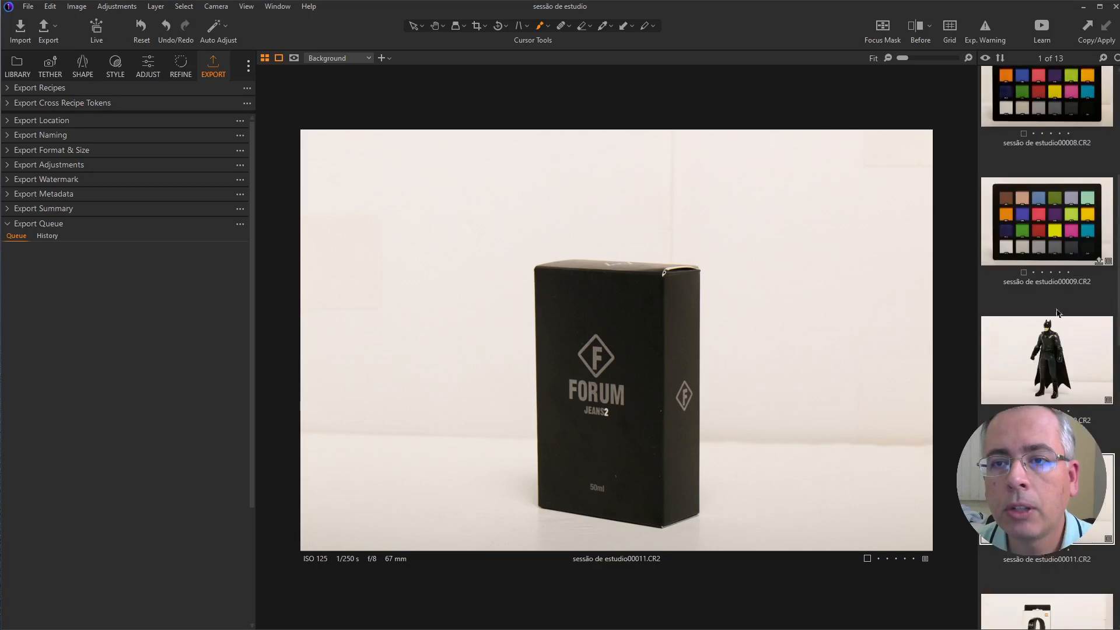
click(1064, 370)
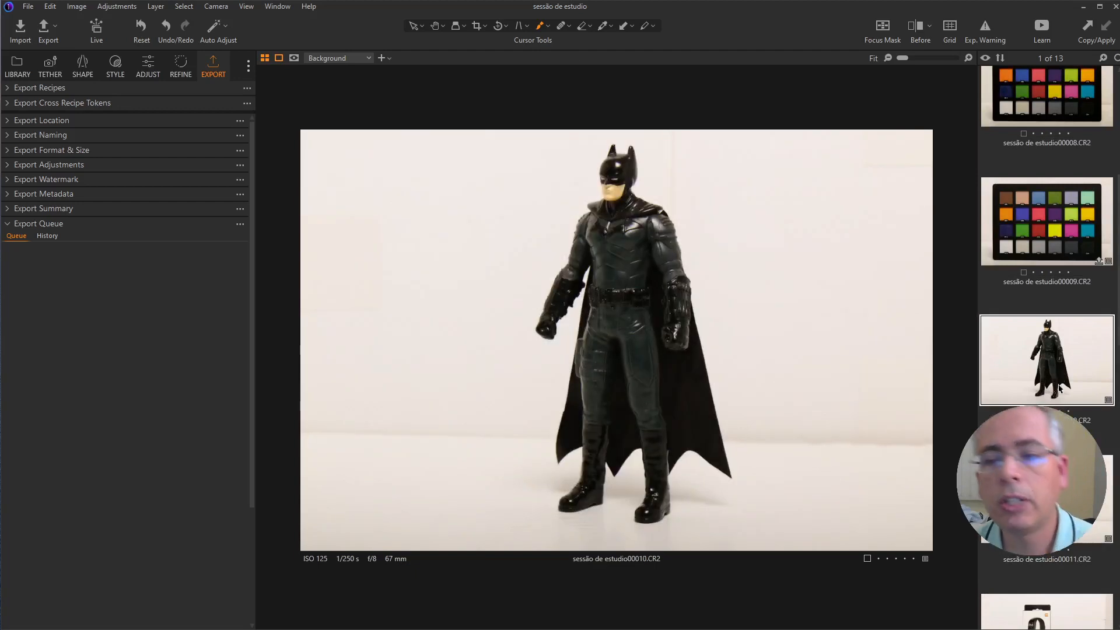
scroll(1060, 388, down, 8)
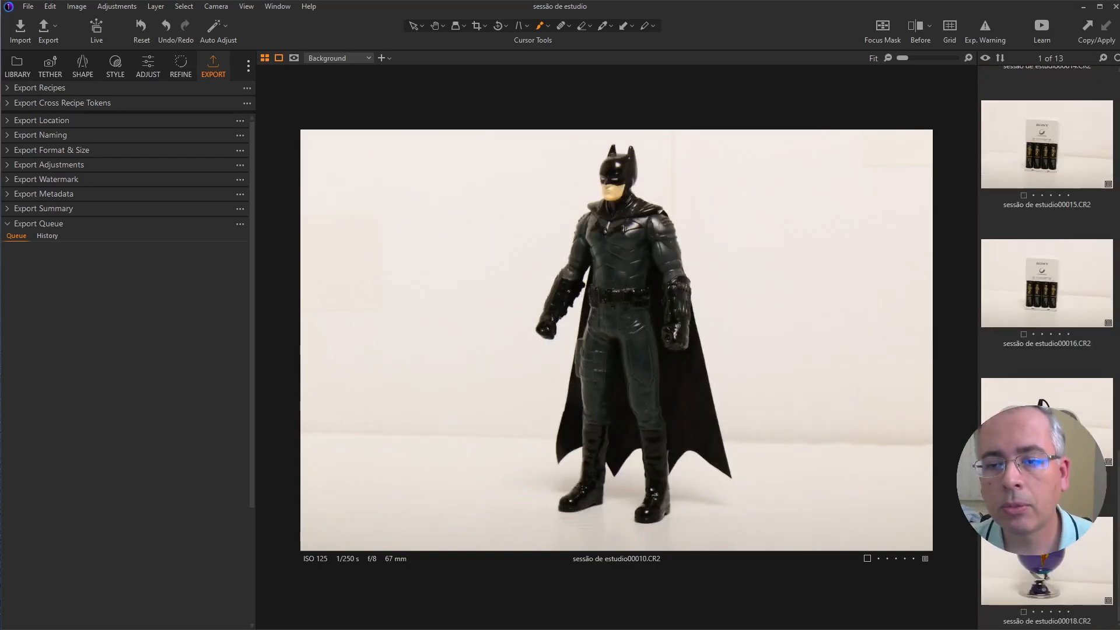
shift+click(1049, 539)
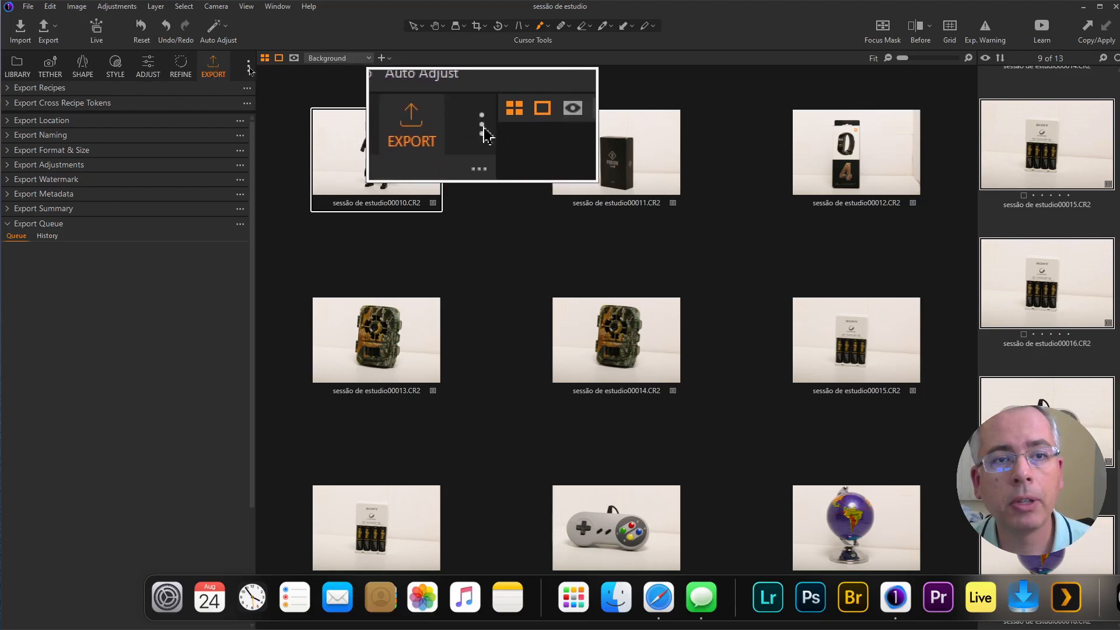
Step: Check which tool tabs can be added to the workspace and return to the Export tools
click(249, 70)
mouse_move(295, 93)
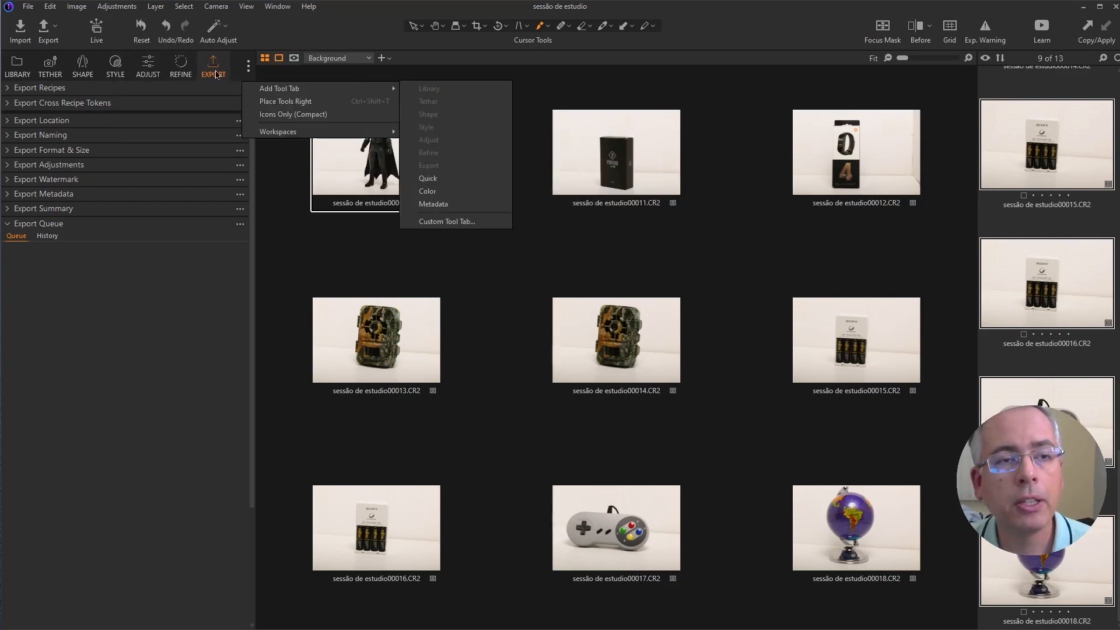
click(216, 74)
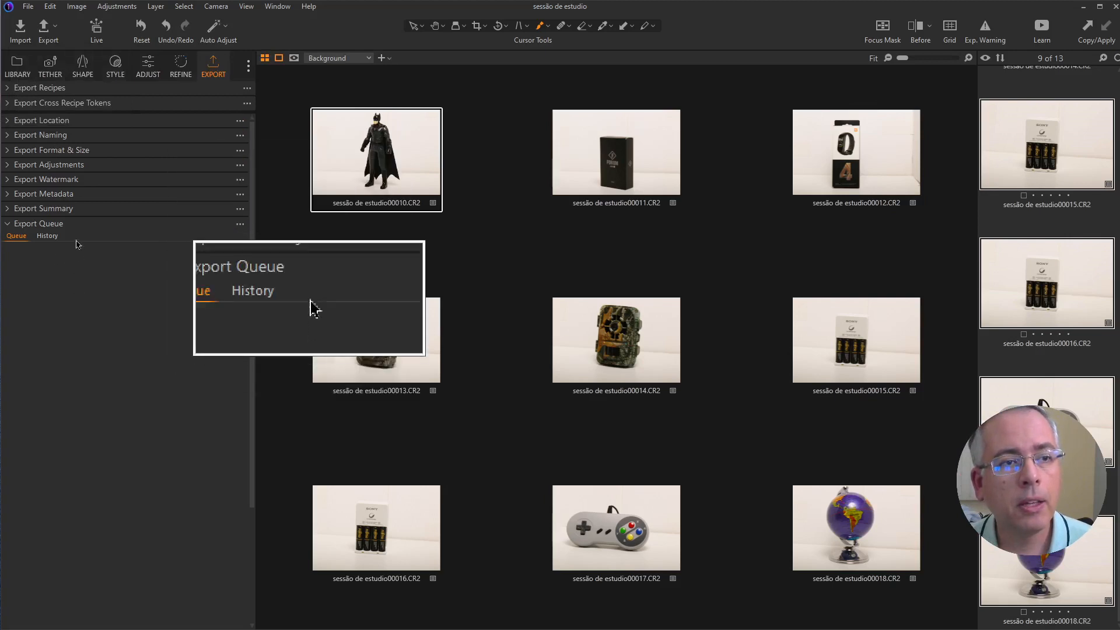
Step: Expand the Export Recipes tool to show the list of export presets
mouse_move(65, 121)
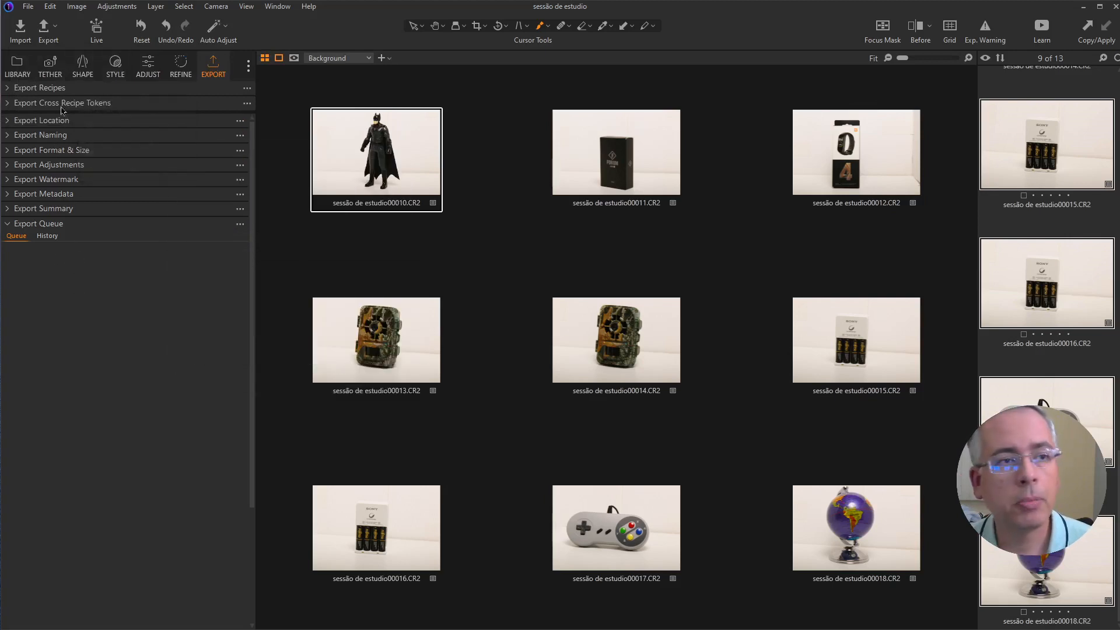
mouse_move(52, 214)
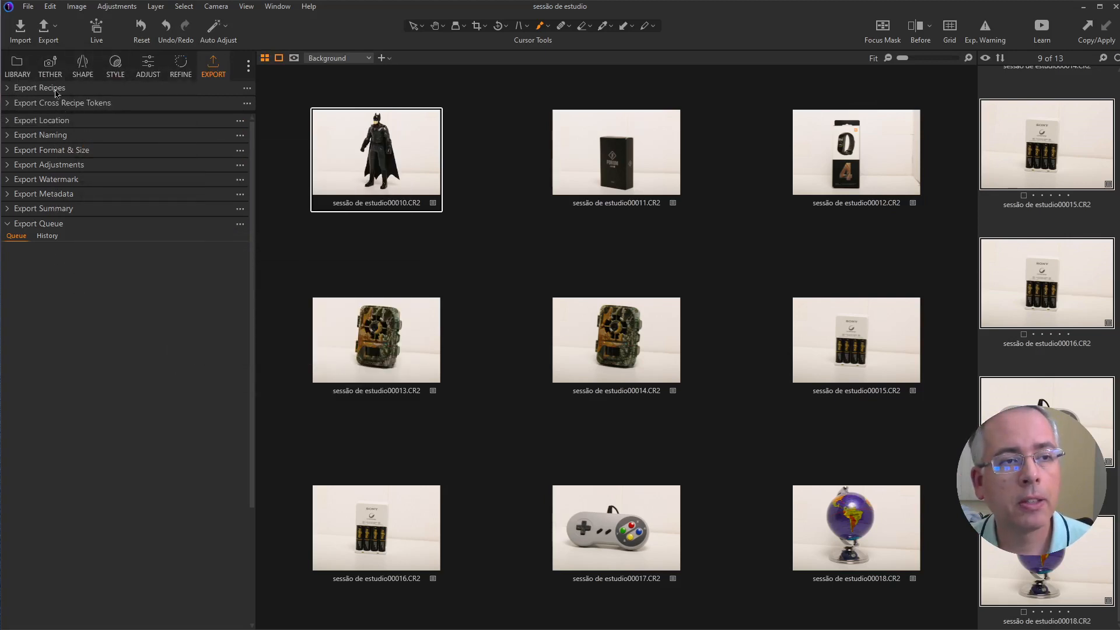
mouse_move(47, 183)
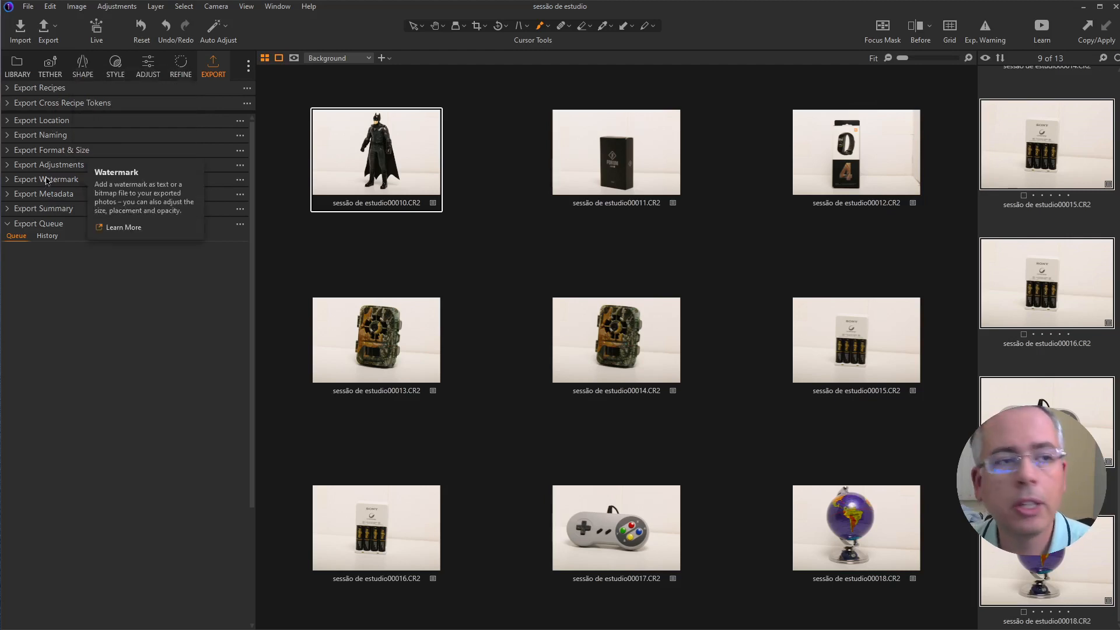
click(9, 89)
mouse_move(32, 94)
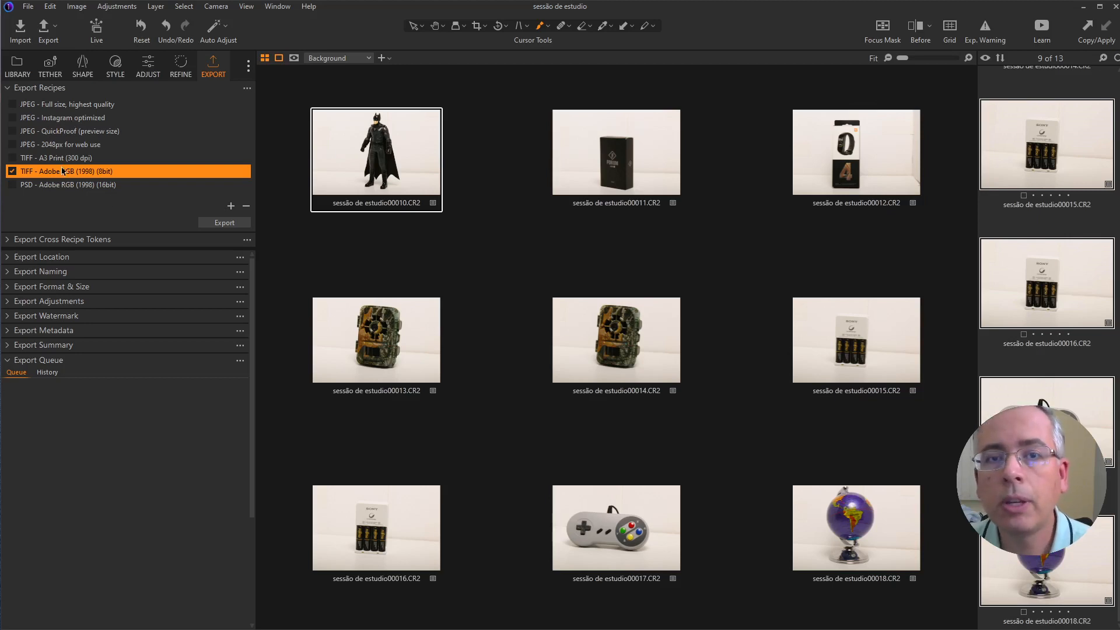
Step: Look through the existing export recipes one by one, from JPEG - Full size, highest quality to PSD - Adobe RGB (1998) (16bit)
click(85, 108)
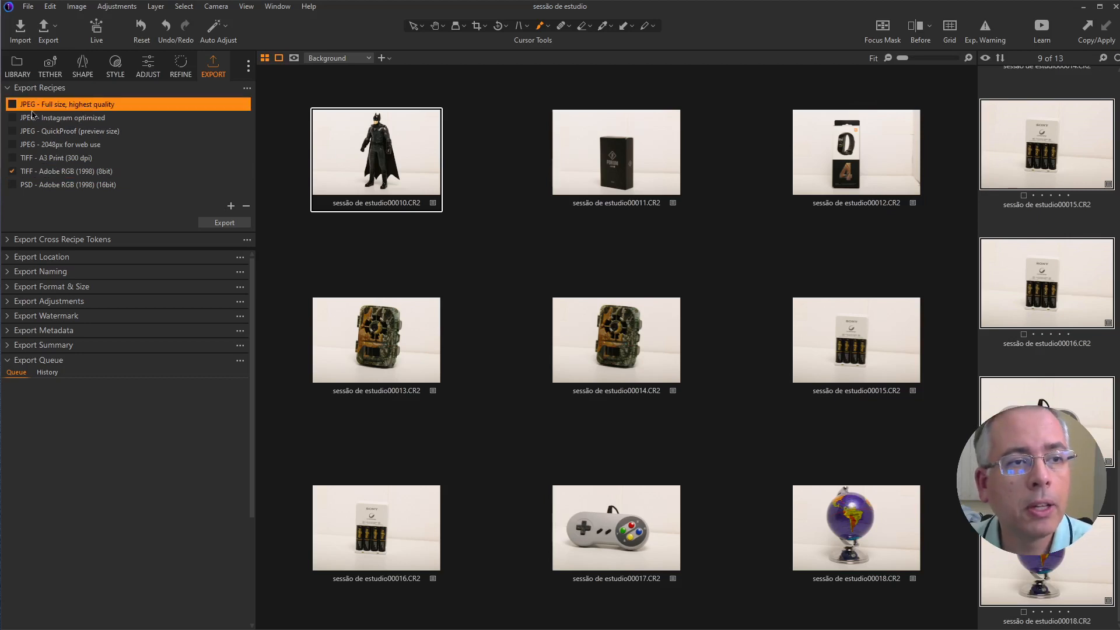
click(64, 118)
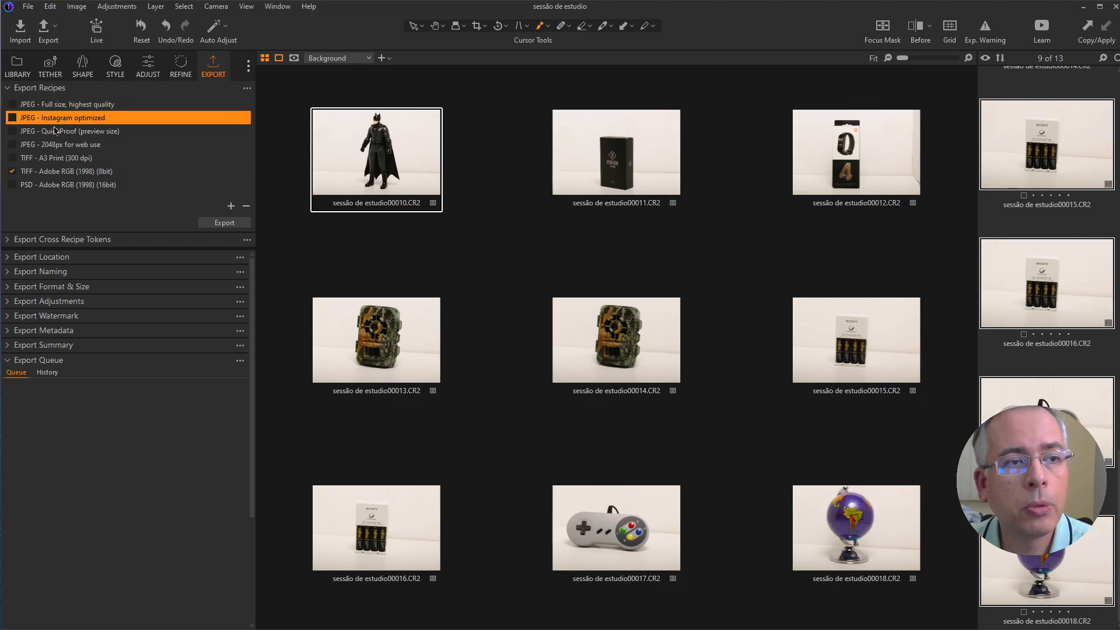
click(64, 136)
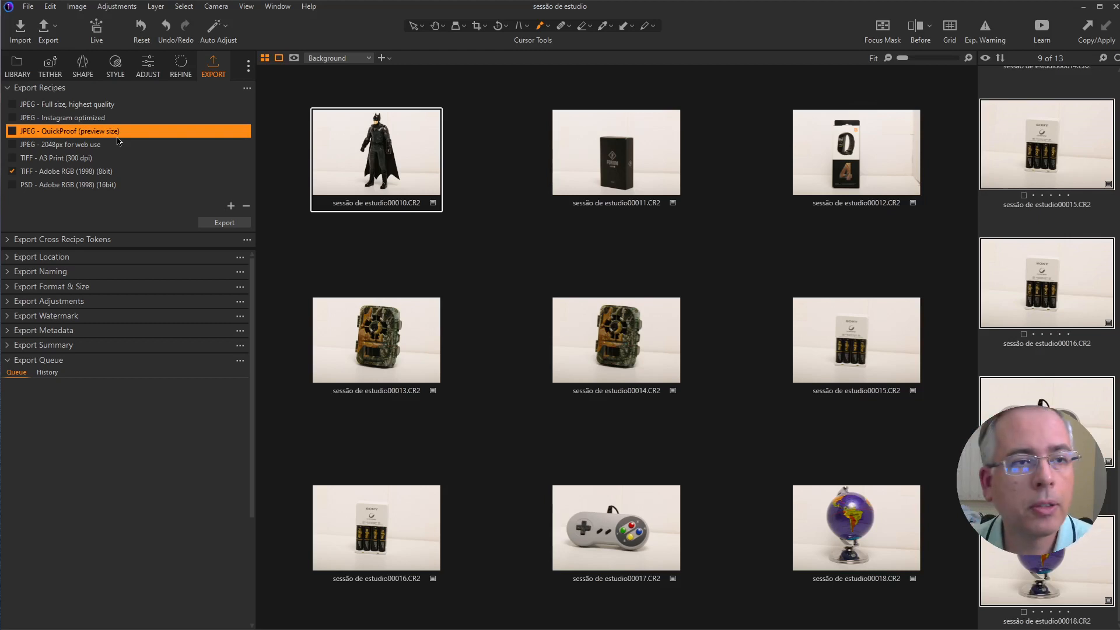
click(91, 148)
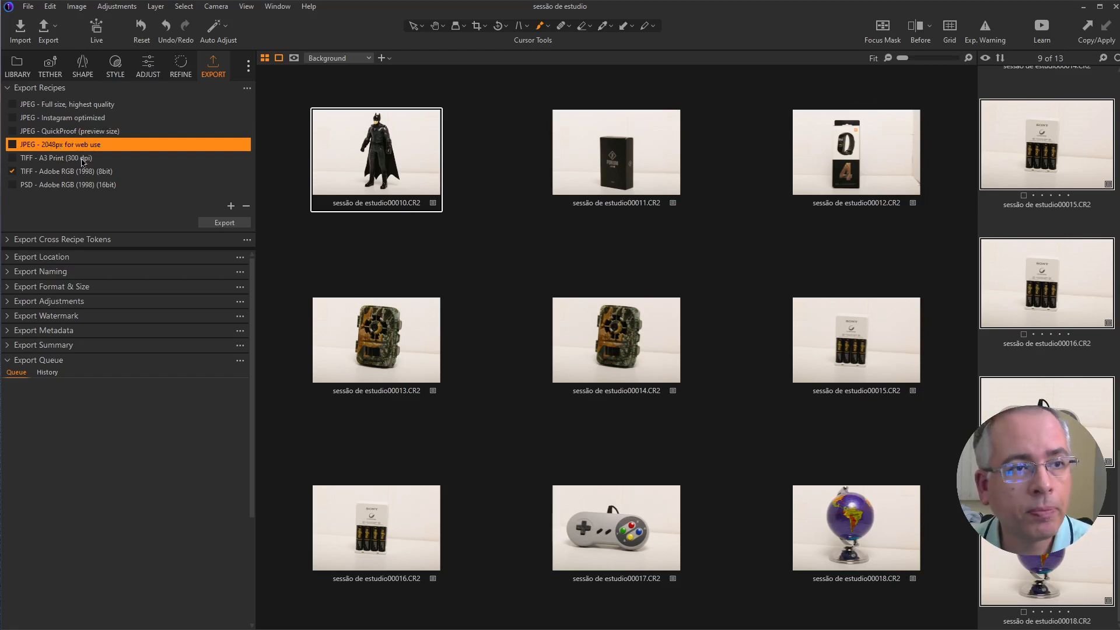
click(82, 159)
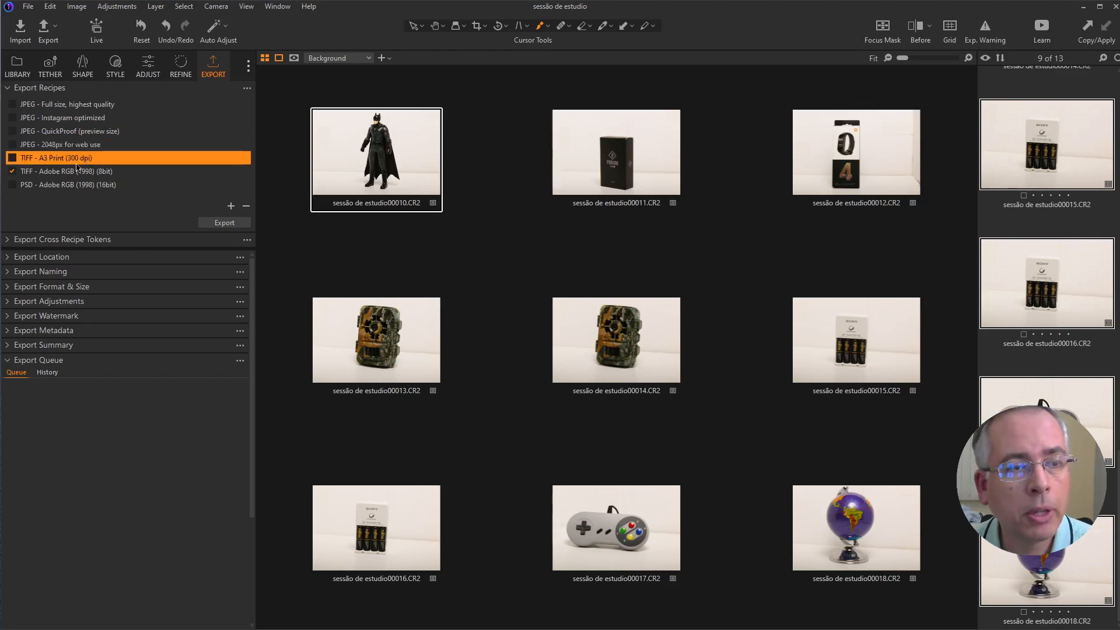
click(78, 175)
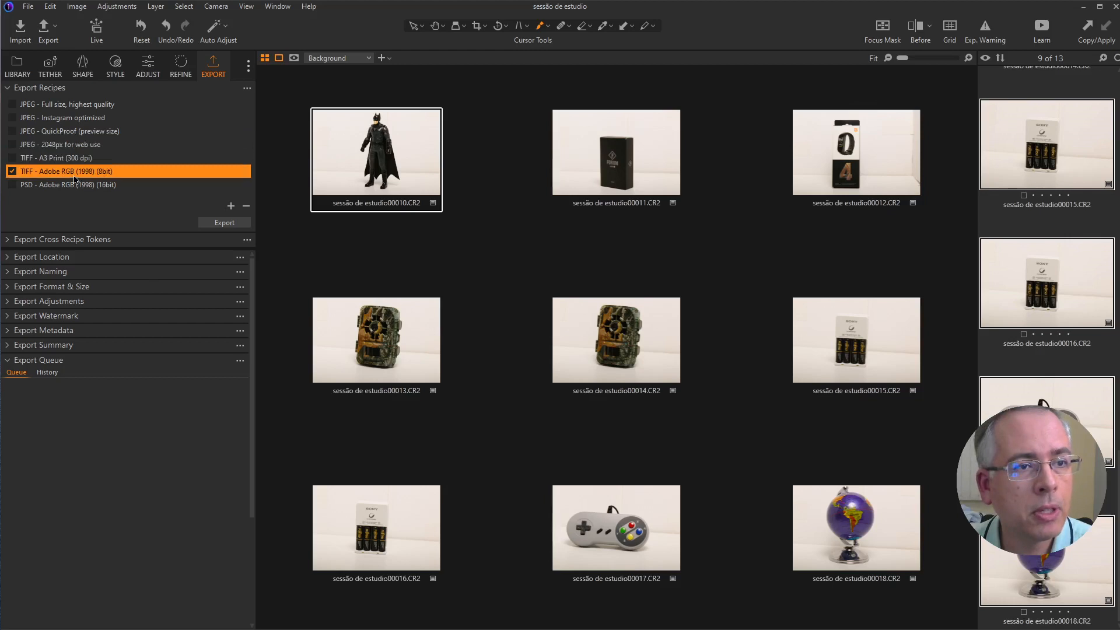
click(70, 187)
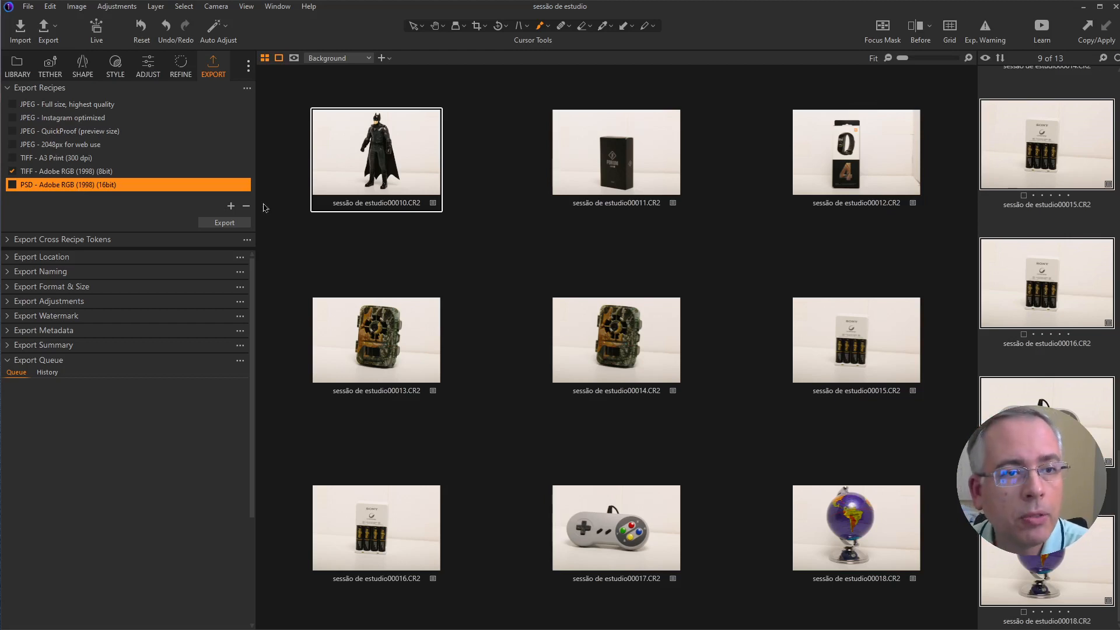
Step: Create a new export recipe named JPEG-redes-sociais-baixa-resolução
click(231, 208)
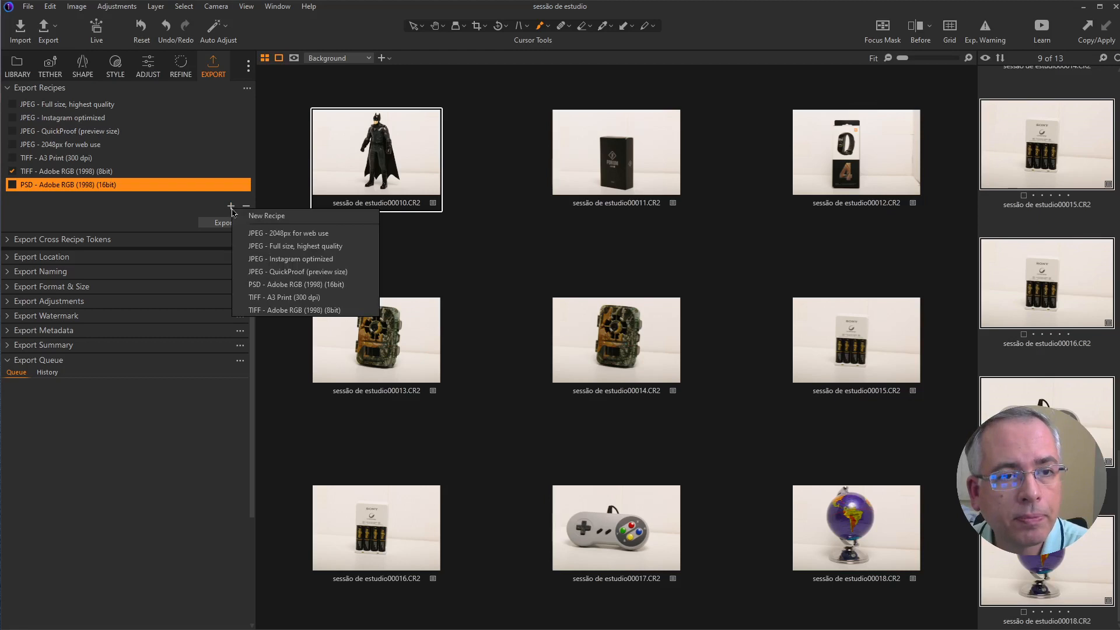
click(284, 218)
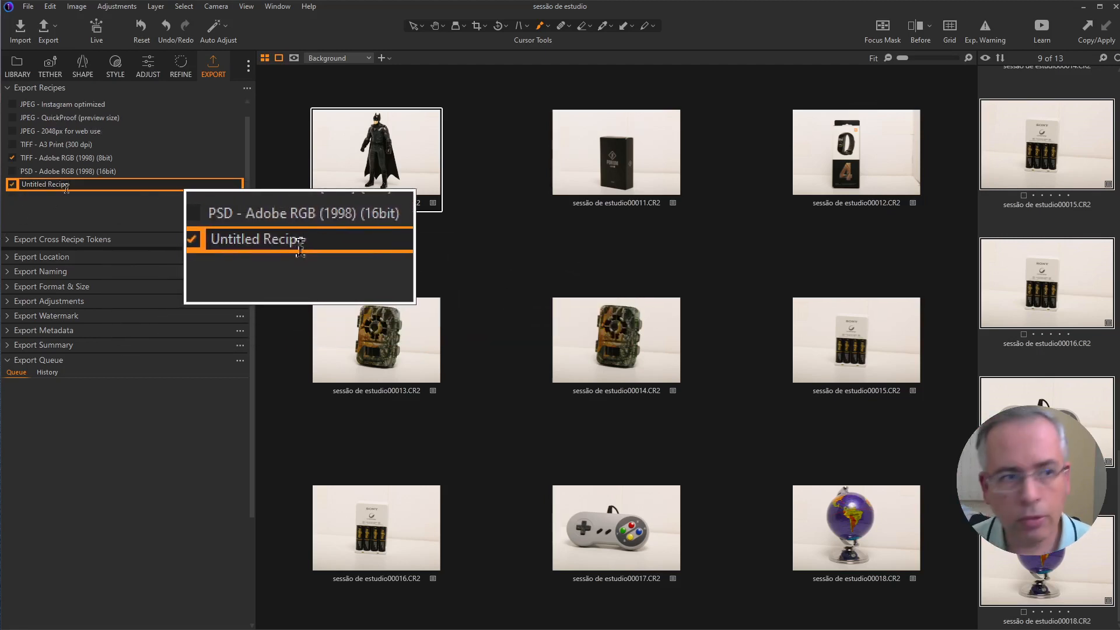
key(BackSpace)
key(BackSpace)
key(BackSpace)
key(BackSpace)
key(BackSpace)
key(BackSpace)
key(BackSpace)
key(BackSpace)
key(BackSpace)
key(BackSpace)
key(BackSpace)
key(BackSpace)
key(BackSpace)
key(BackSpace)
key(BackSpace)
text(JP)
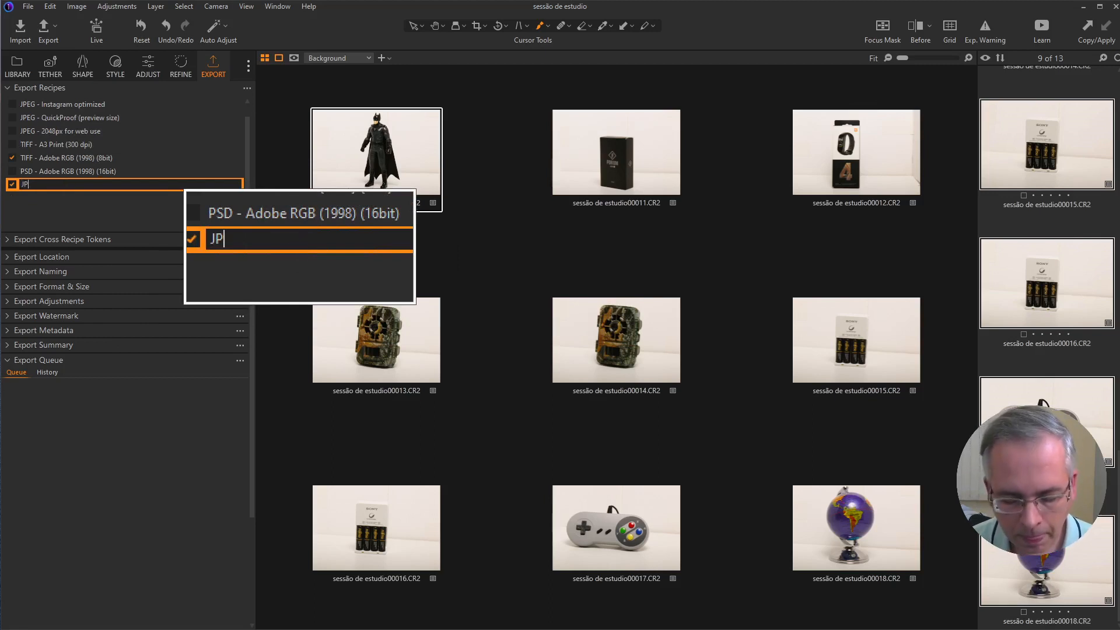
text(EG-redes-sociais)
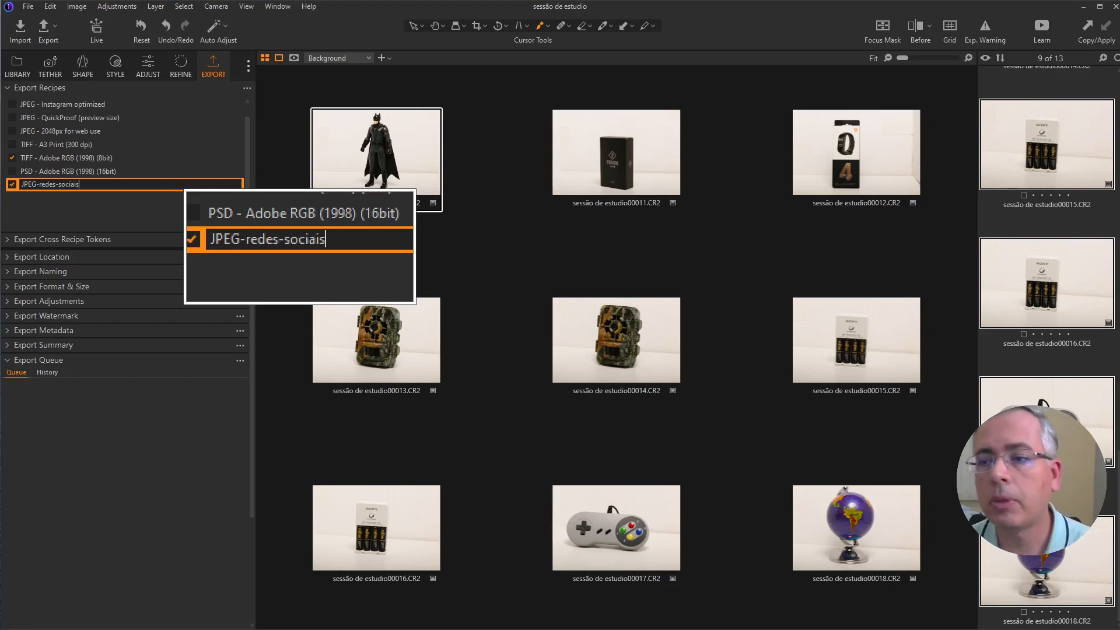
text(-baixa-)
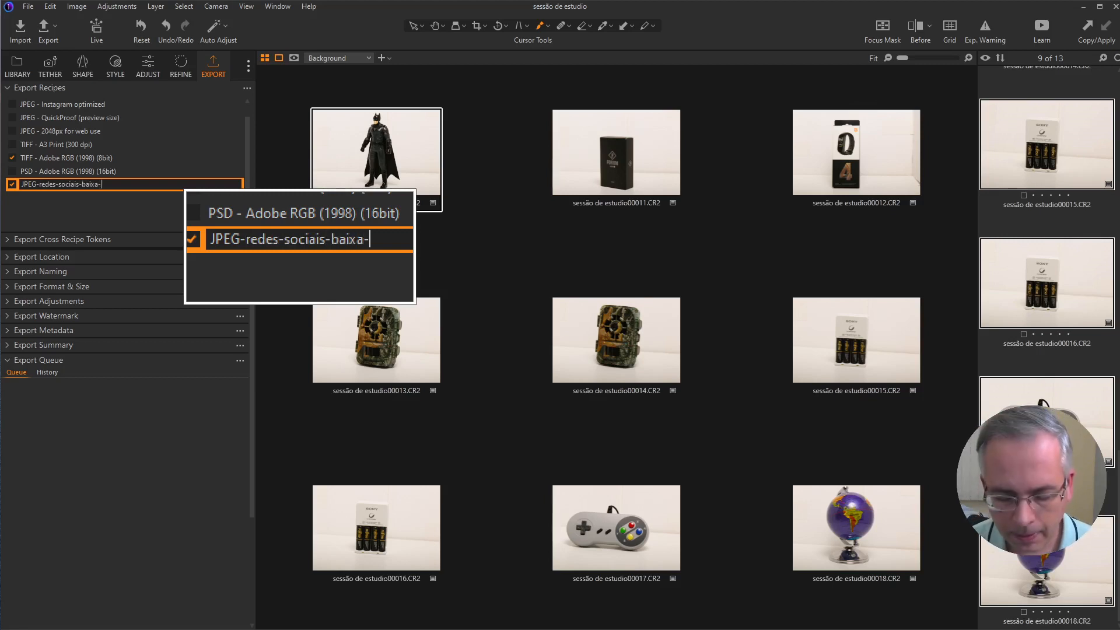
text(resolução)
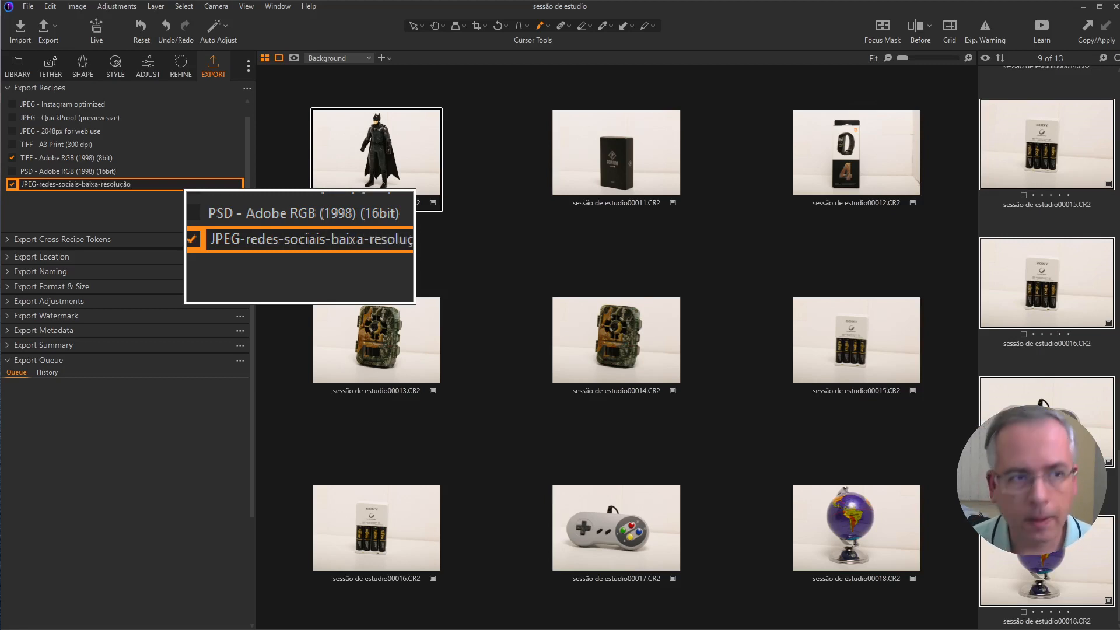
key(Return)
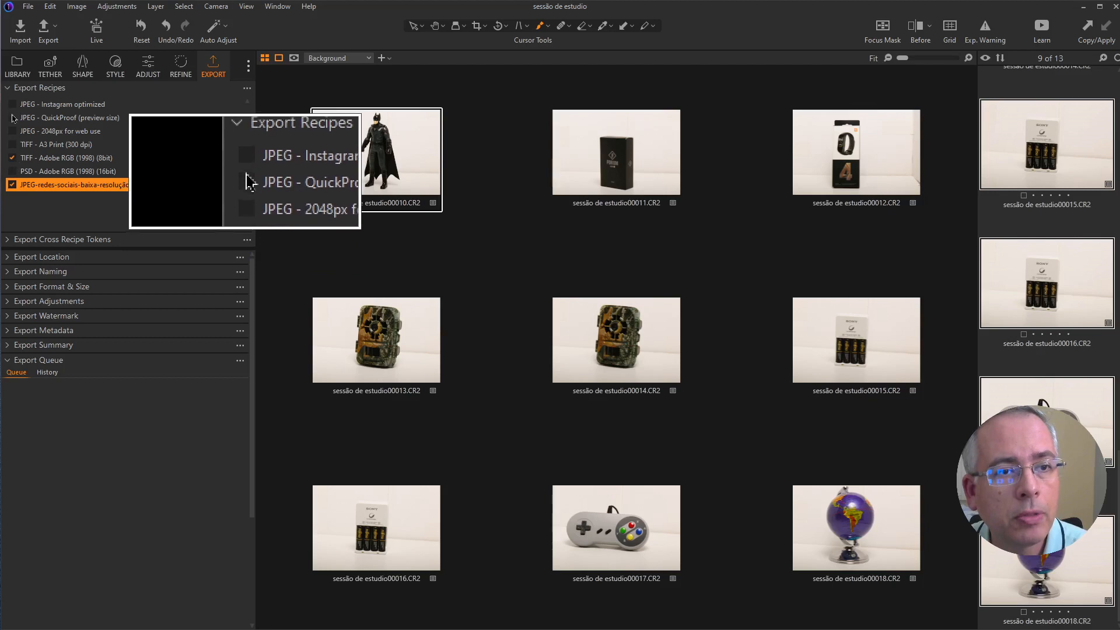
Step: Enable JPEG - 2048px for web use and TIFF - A3 Print, and replace all checked stock recipes with JPEG - Instagram optimized
click(12, 133)
click(13, 144)
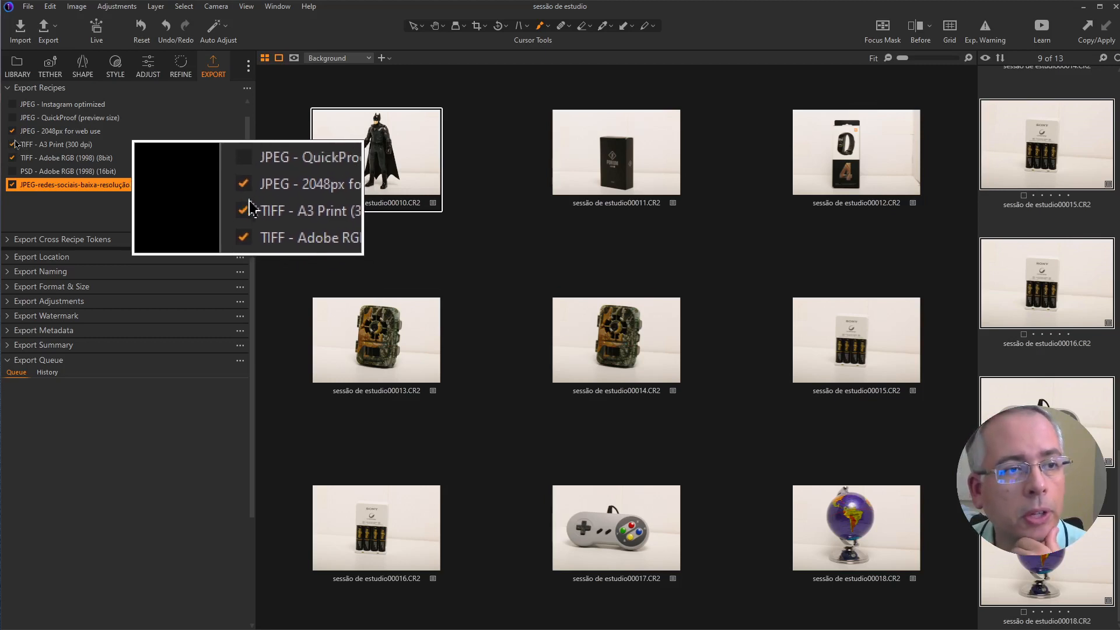
click(12, 104)
click(12, 130)
click(12, 144)
click(12, 157)
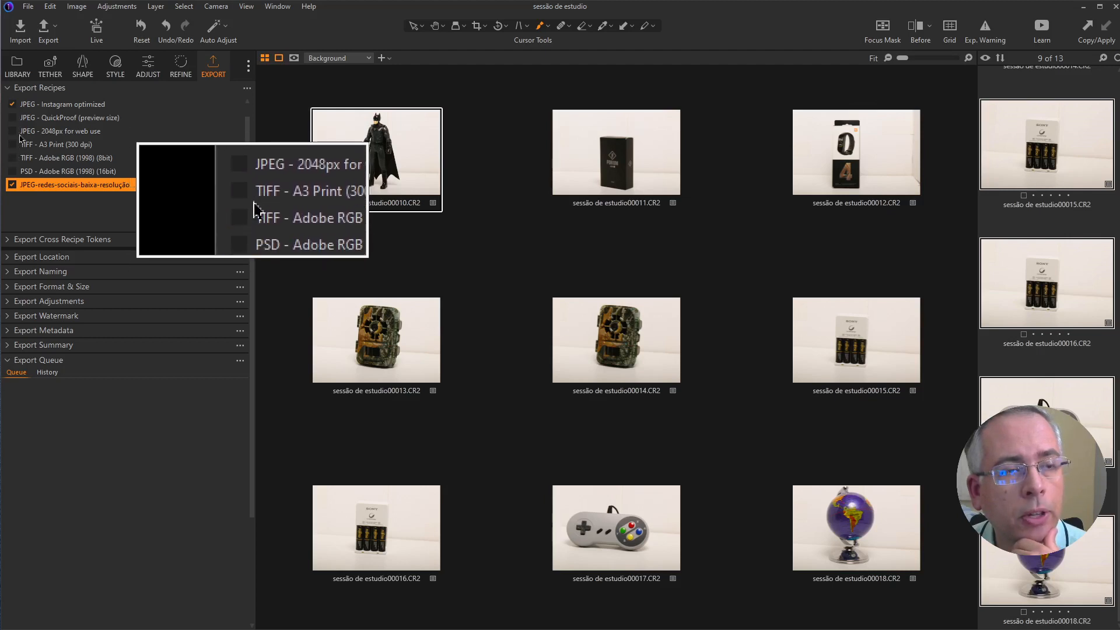
Step: Enable the JPEG - Full size, highest quality recipe in place of JPEG - Instagram optimized
scroll(26, 111, up, 1)
click(13, 105)
click(12, 117)
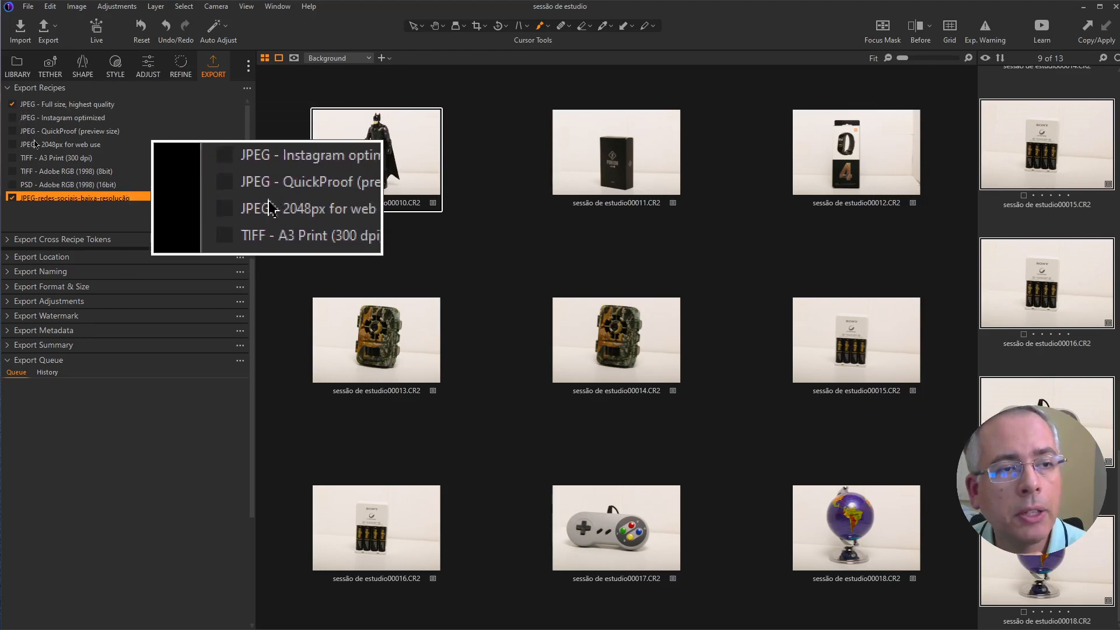
Step: Disable the JPEG - Full size, highest quality recipe, leaving only JPEG-redes-sociais-baixa-resolução enabled
scroll(34, 170, down, 1)
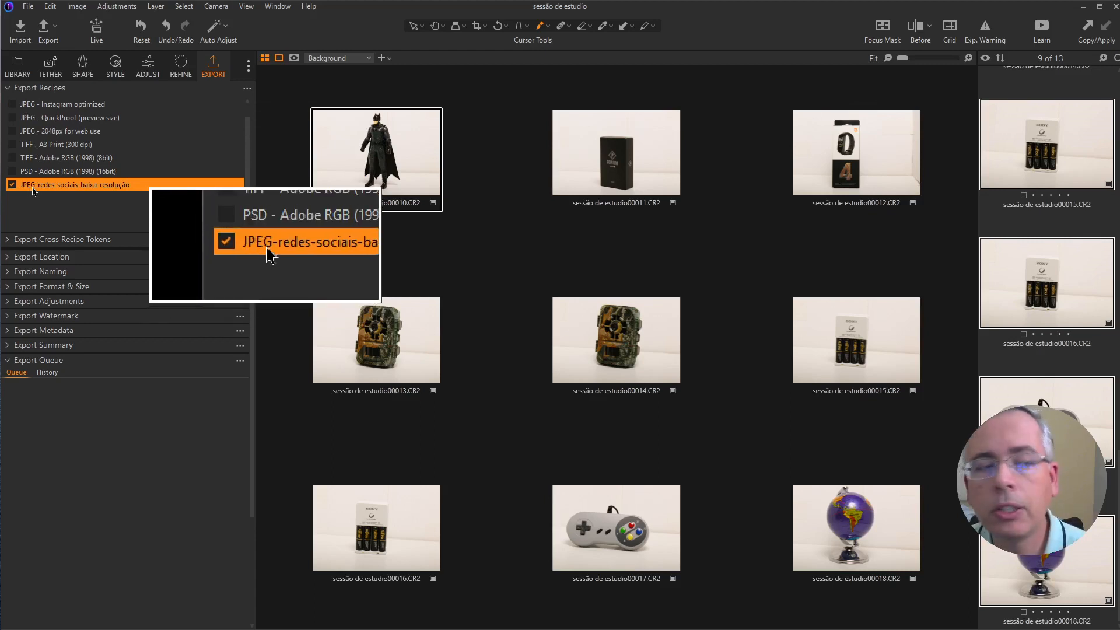
scroll(50, 150, up, 1)
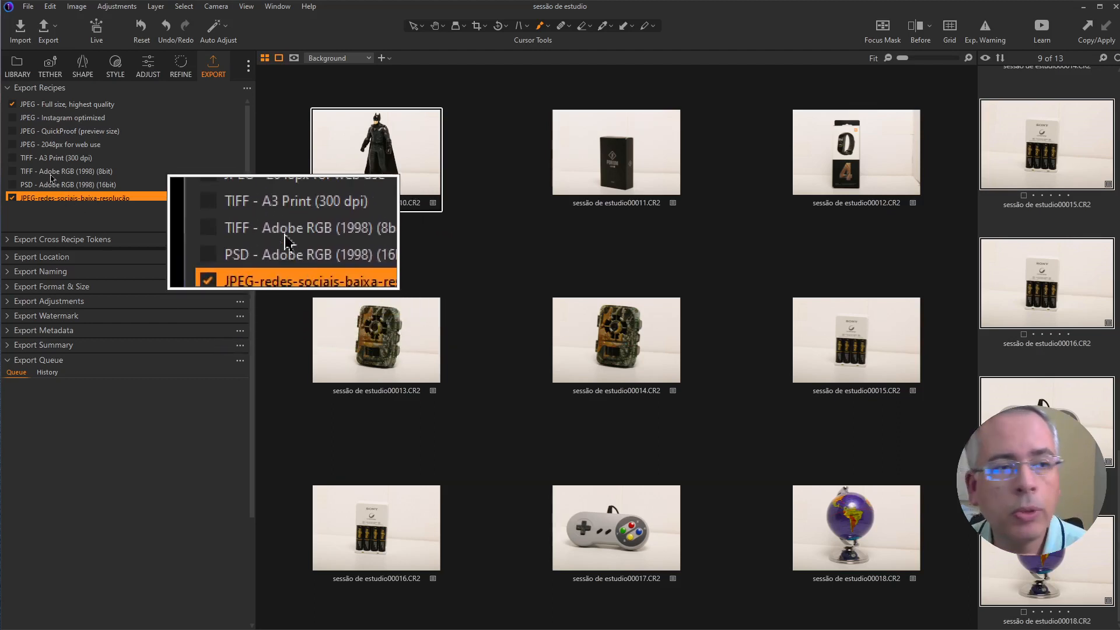
click(12, 105)
scroll(108, 197, down, 1)
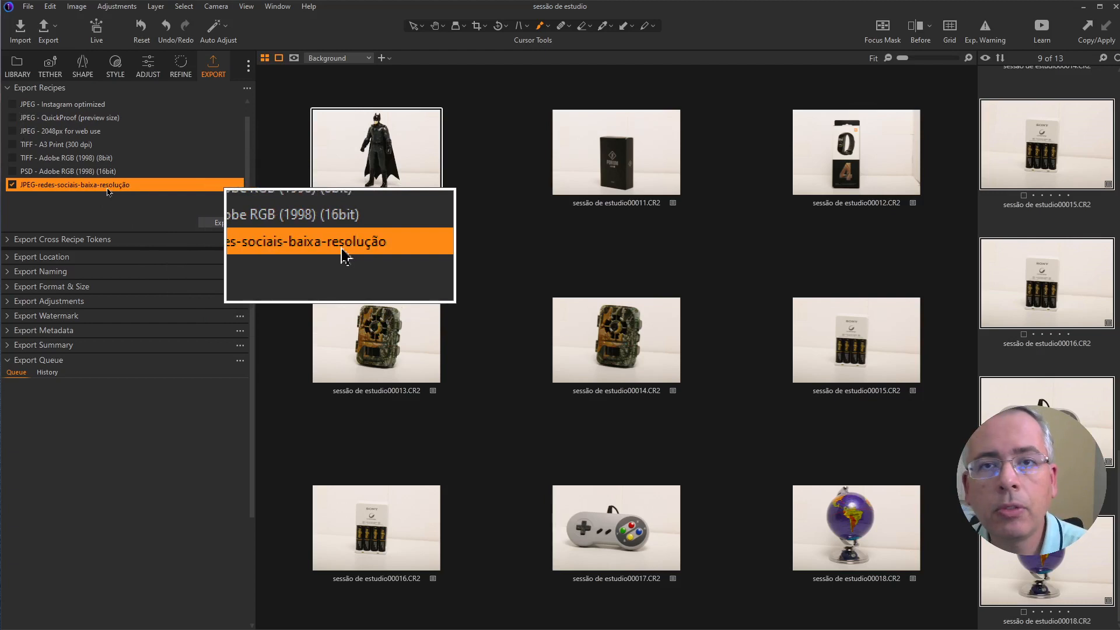
Step: Start the cross-recipe Subfolder format with the Recipe Name token followed by a hyphen
click(10, 241)
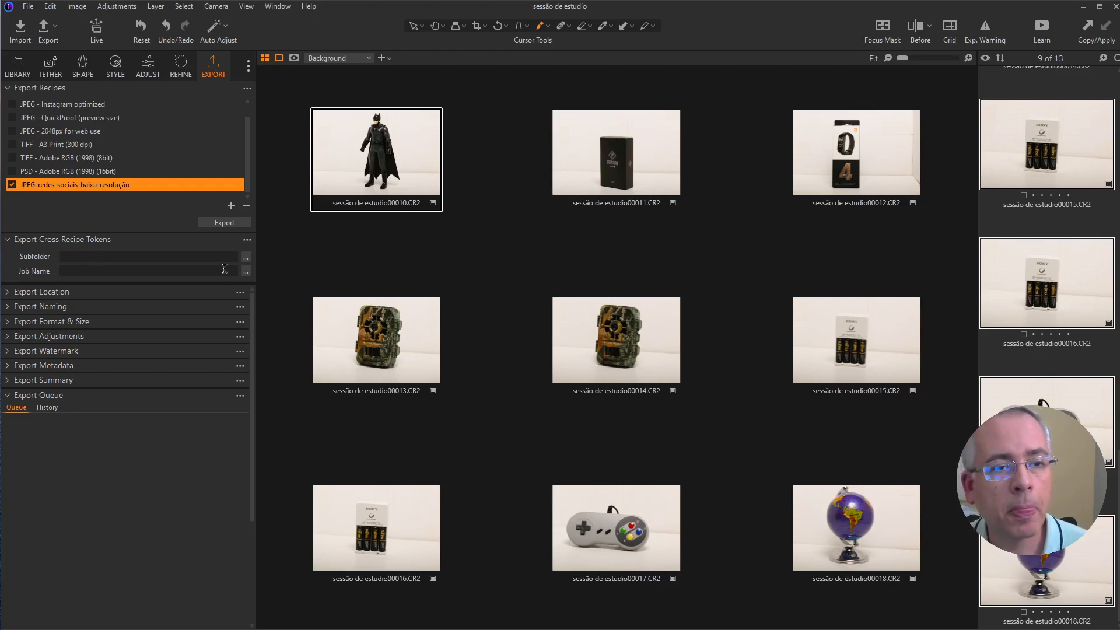
click(246, 257)
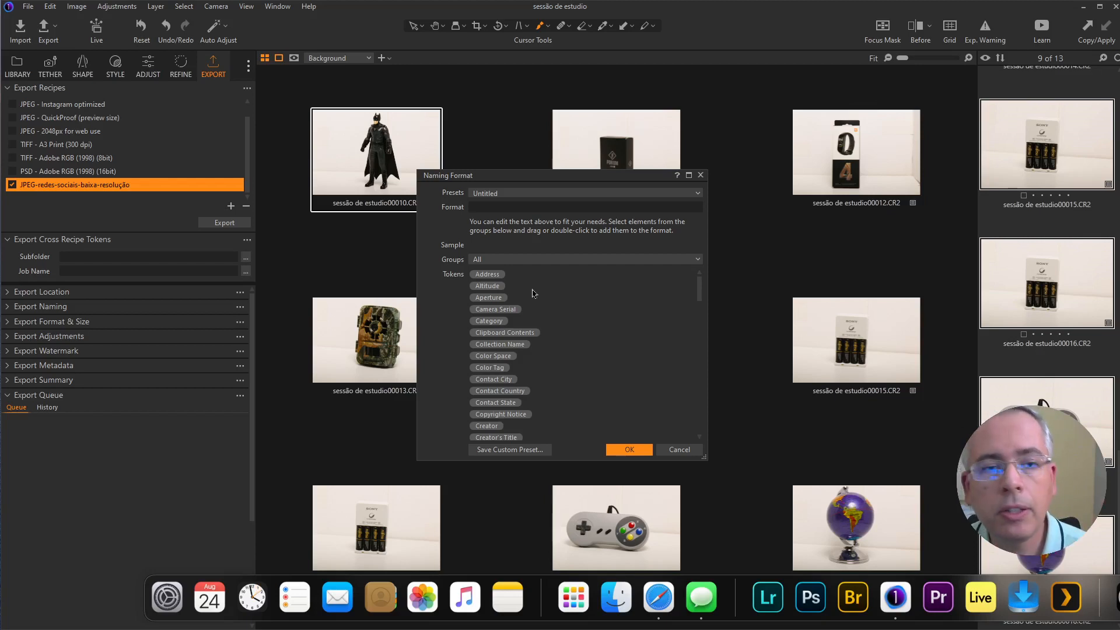
click(577, 264)
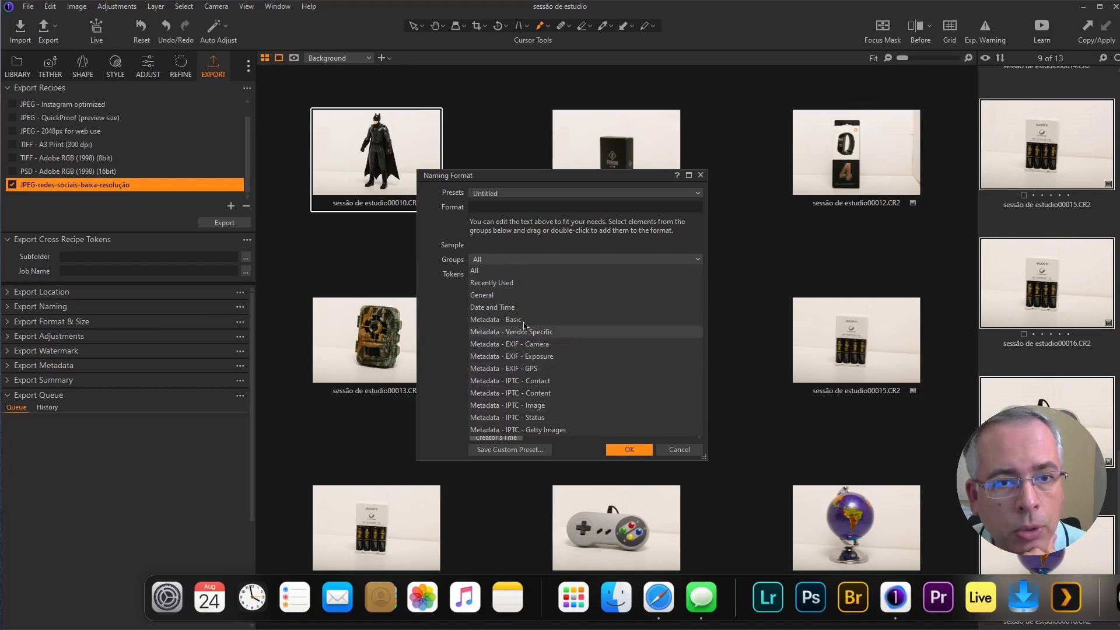
click(522, 272)
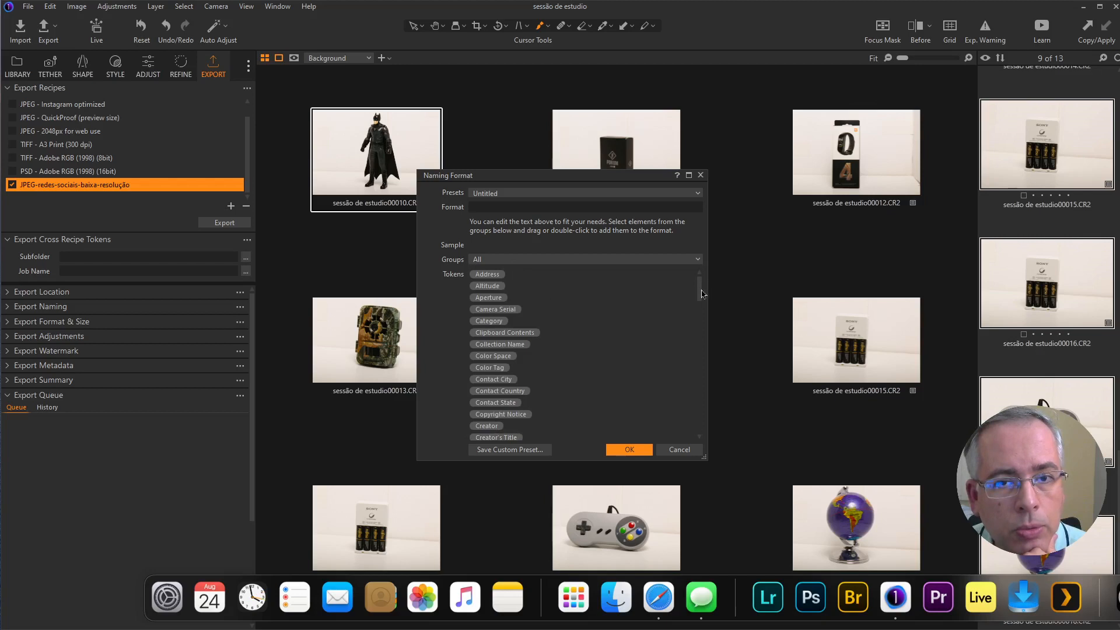
drag(700, 290, 704, 404)
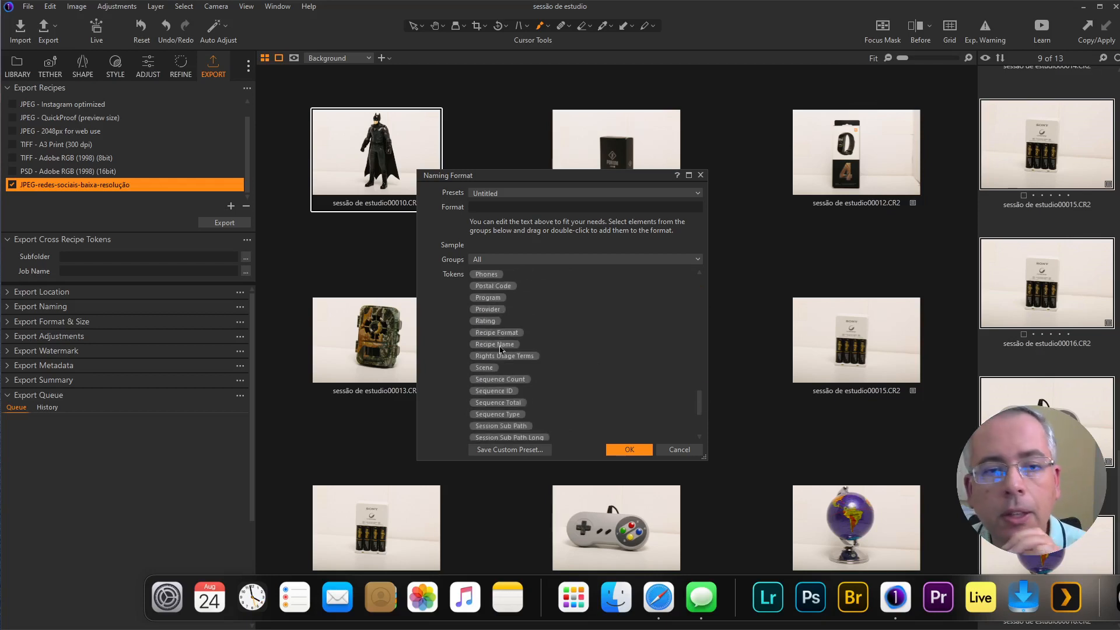
drag(500, 348, 531, 206)
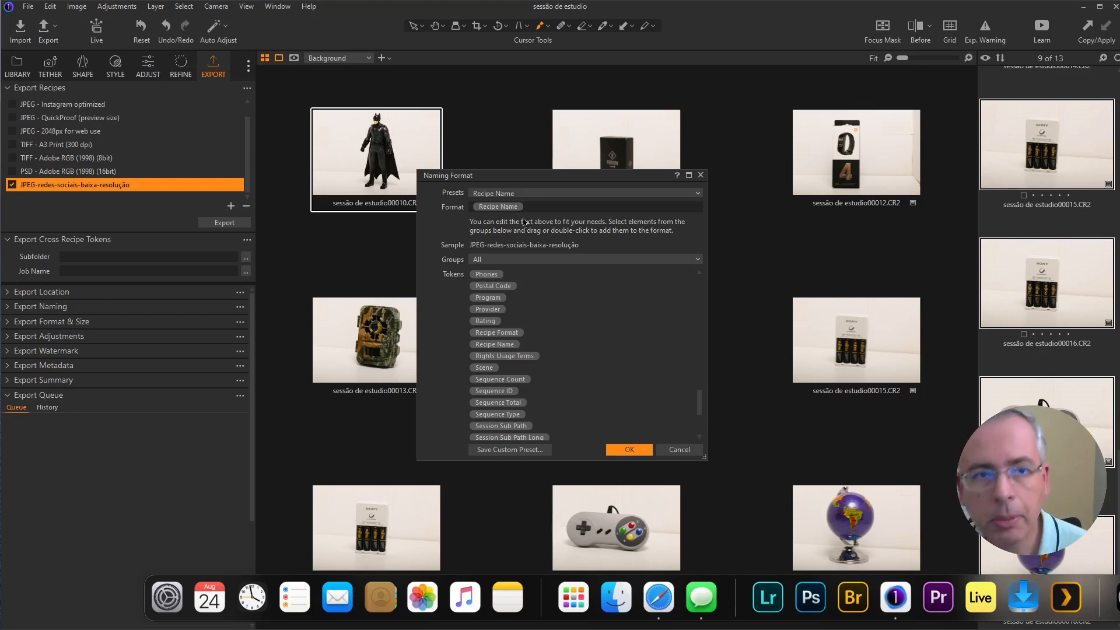
text(-)
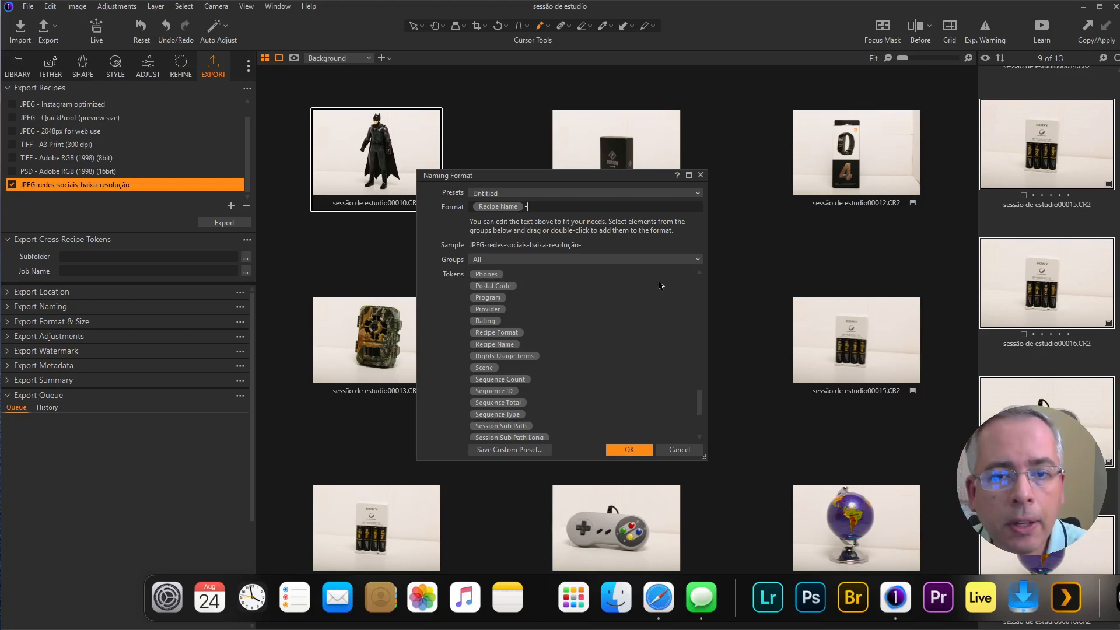
Step: Add the Image Date token in yy-MM-dd format after the hyphen and accept the Subfolder naming format
click(601, 262)
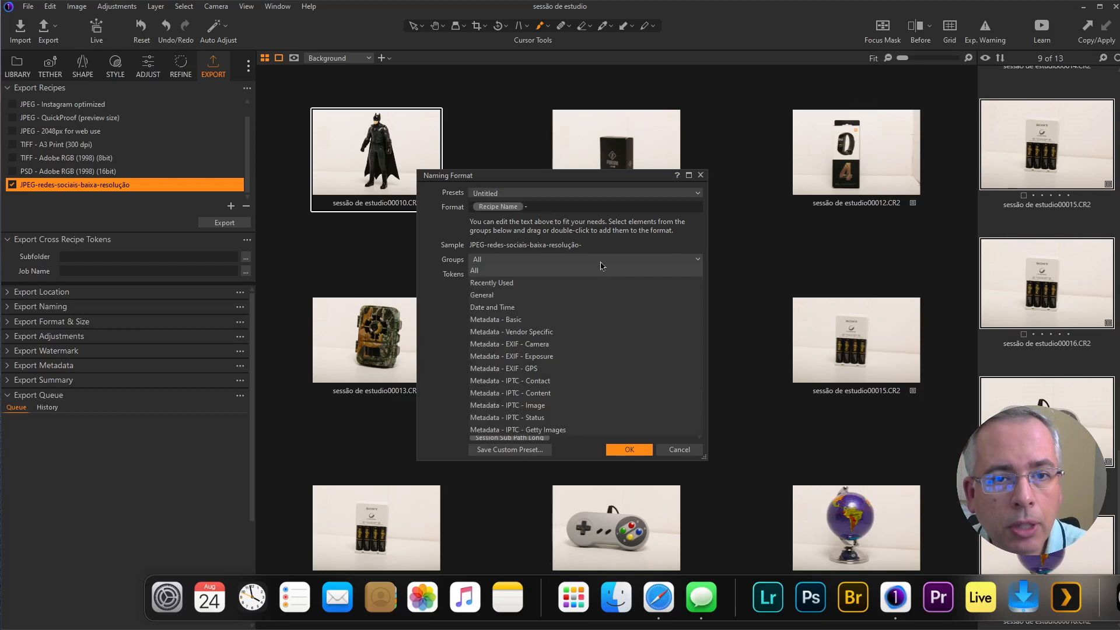
click(536, 307)
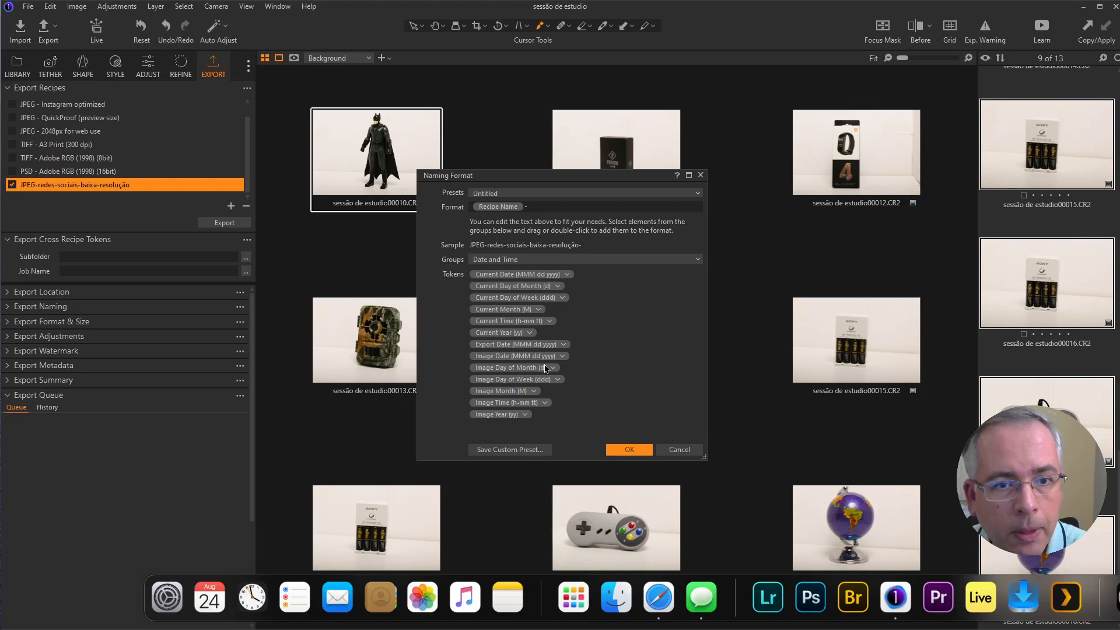
drag(542, 357, 566, 209)
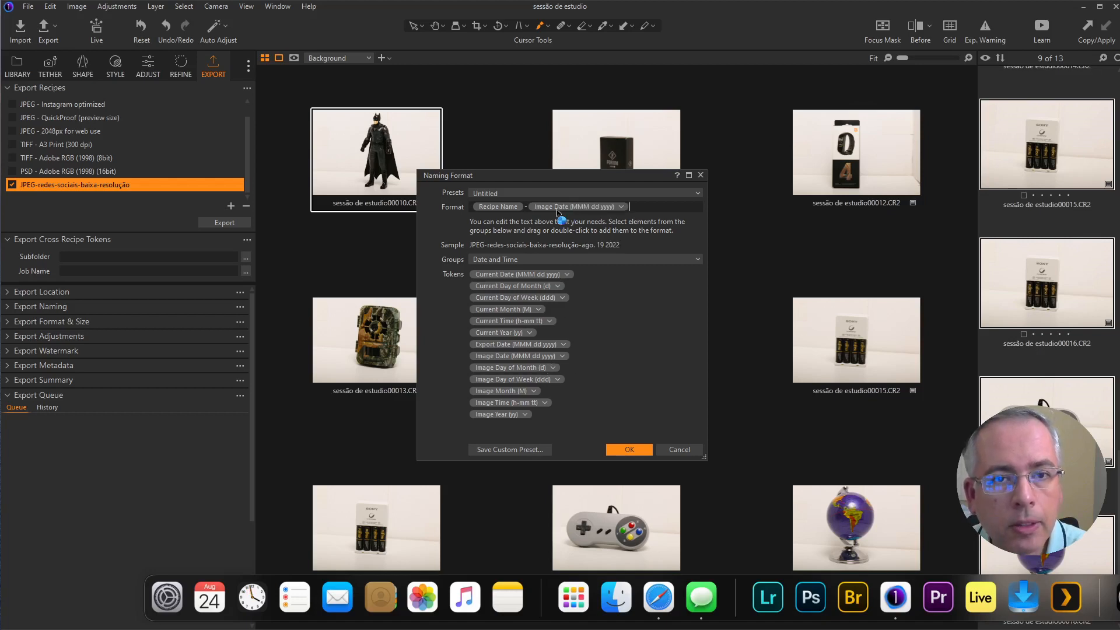
click(620, 207)
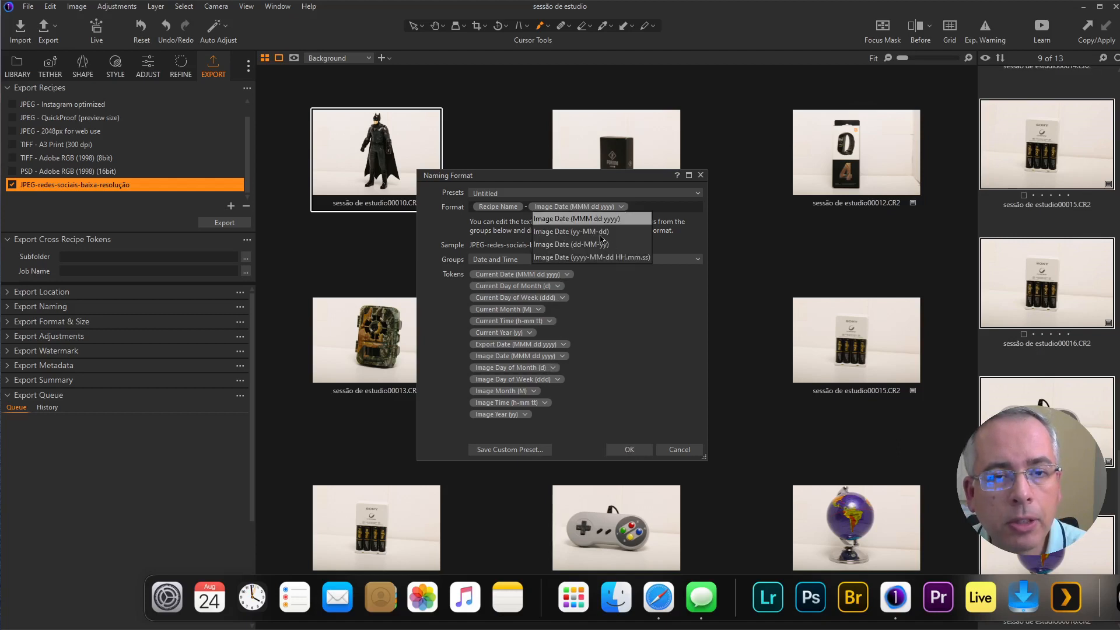
click(596, 233)
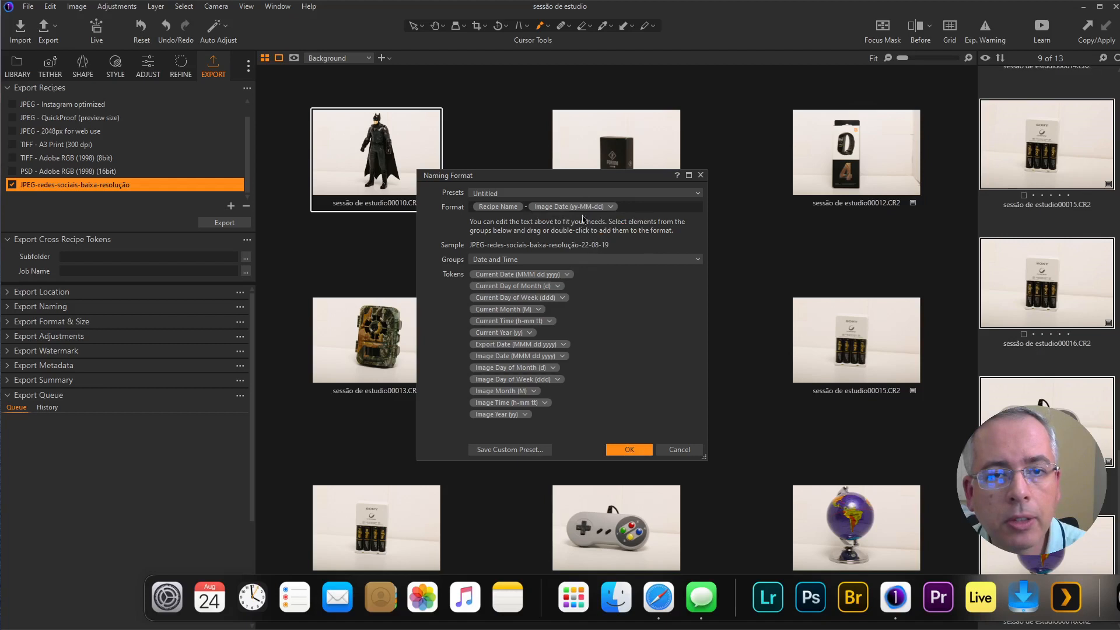
click(639, 453)
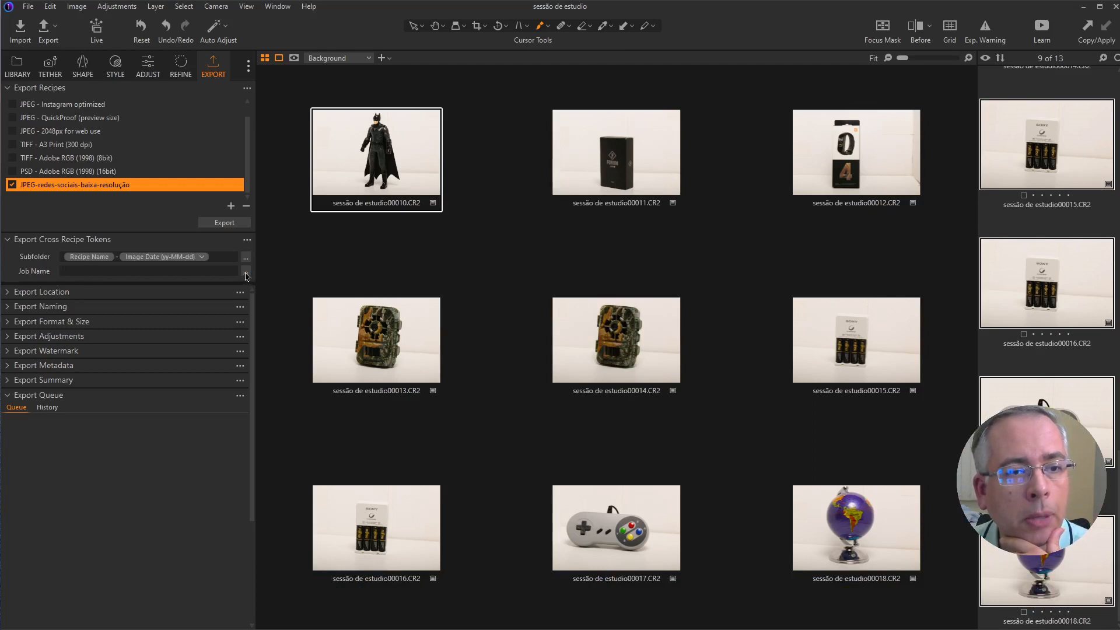
Step: Start the cross-recipe Job Name format with the Collection Name token followed by a hyphen
click(246, 273)
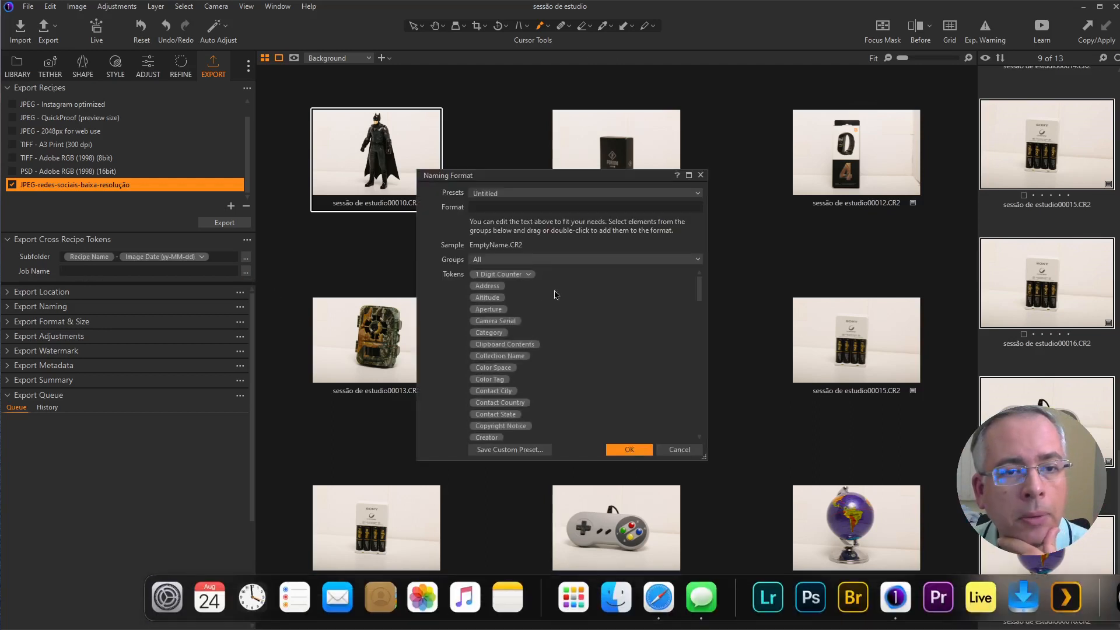
click(555, 194)
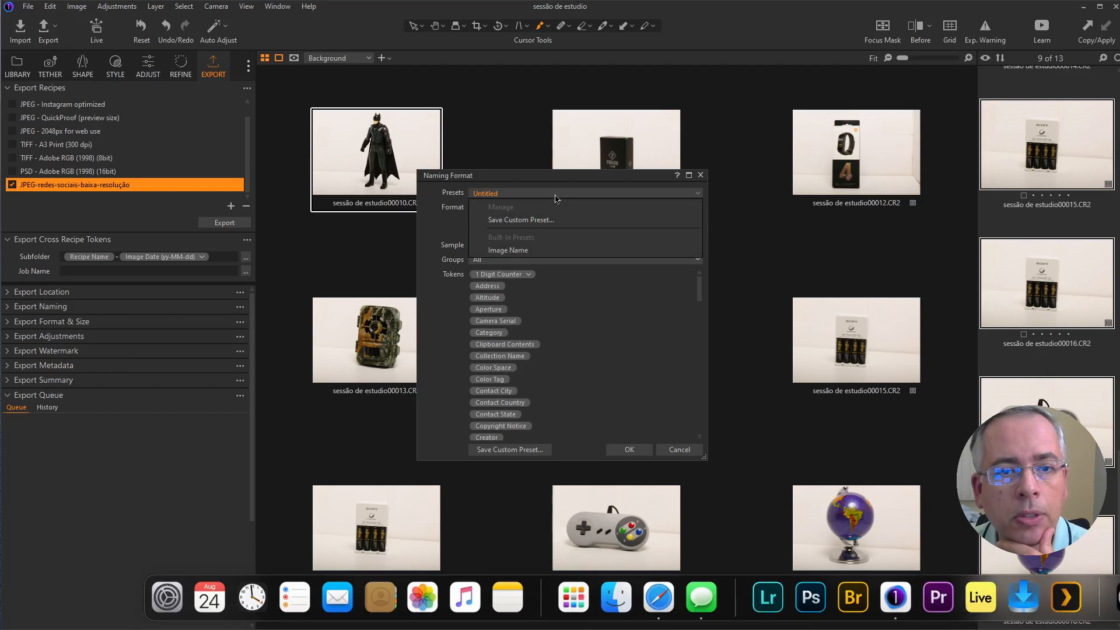
click(453, 230)
drag(694, 293, 695, 410)
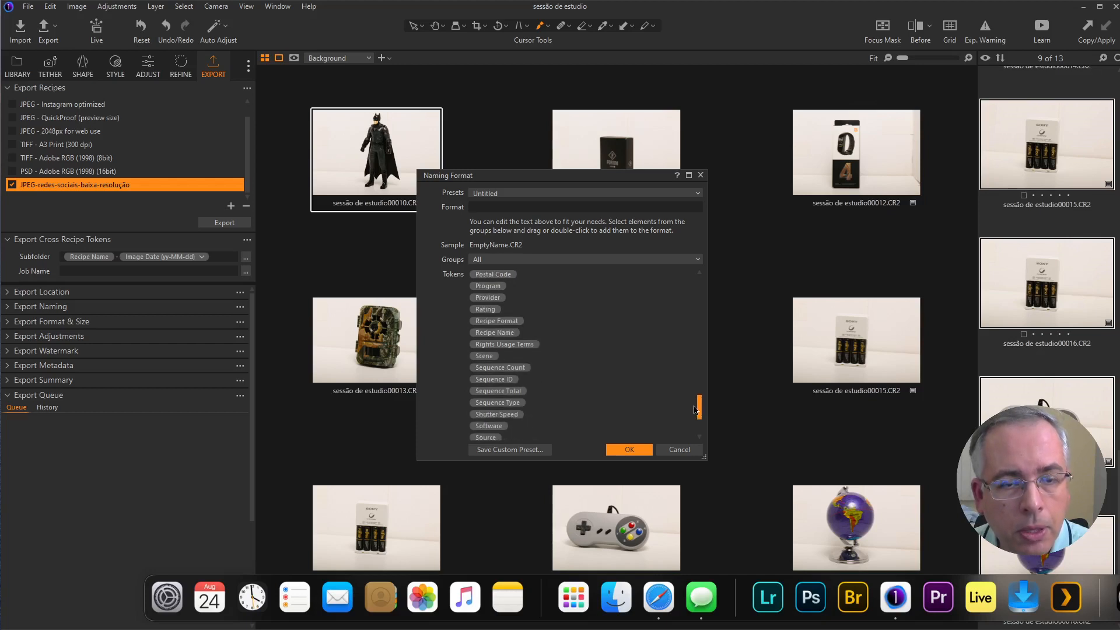
mouse_move(695, 410)
mouse_down()
mouse_move(700, 422)
mouse_move(699, 393)
mouse_move(701, 414)
mouse_up()
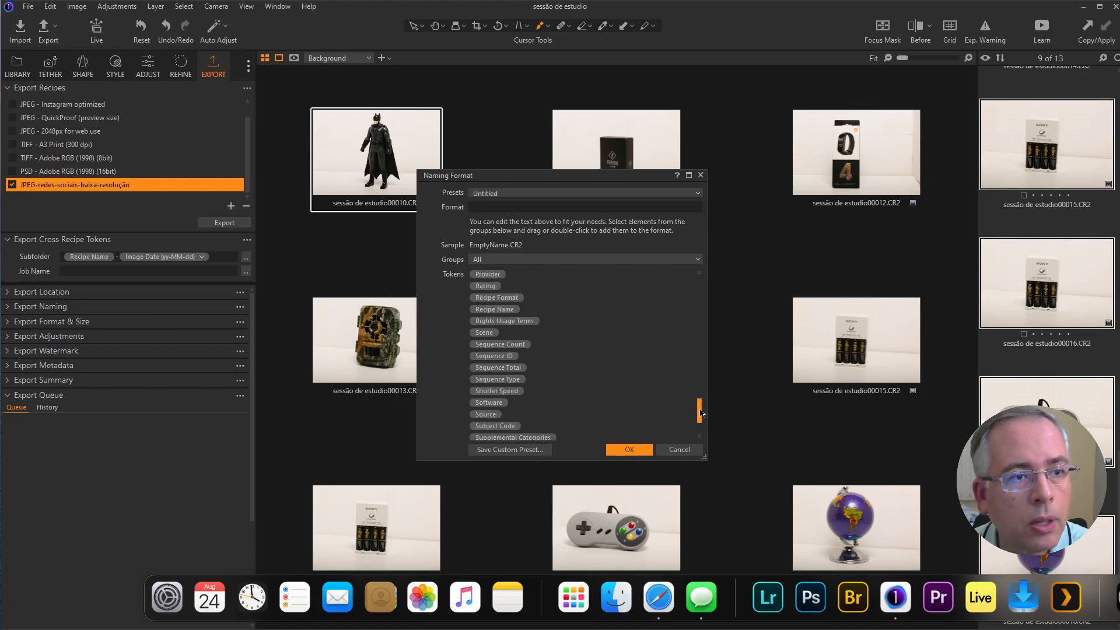
drag(701, 414, 703, 287)
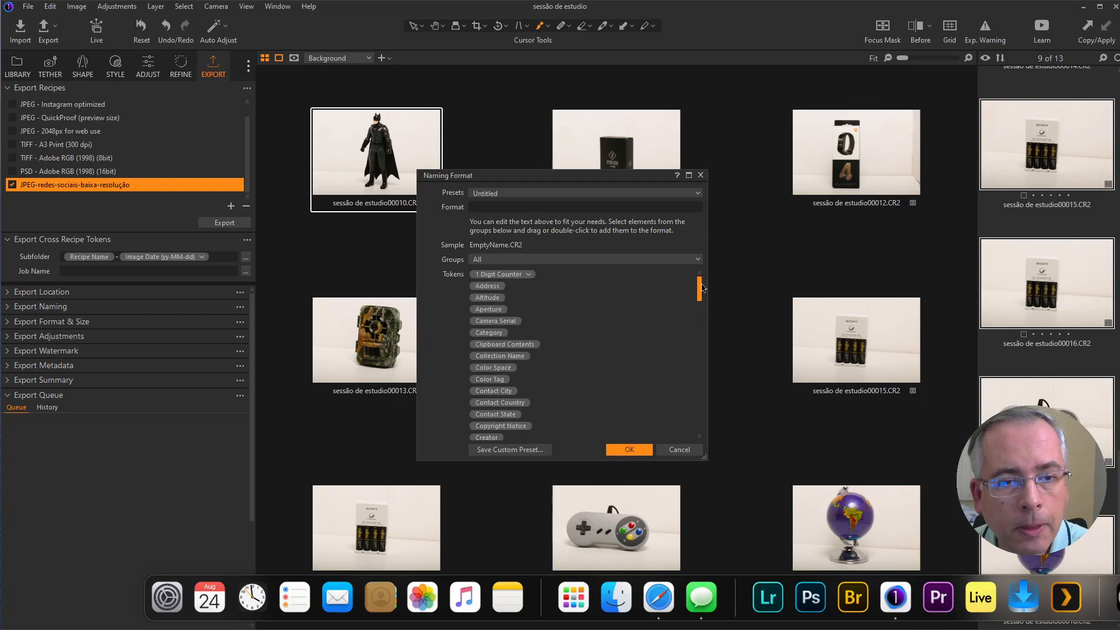
scroll(703, 294, down, 1)
drag(703, 297, 703, 304)
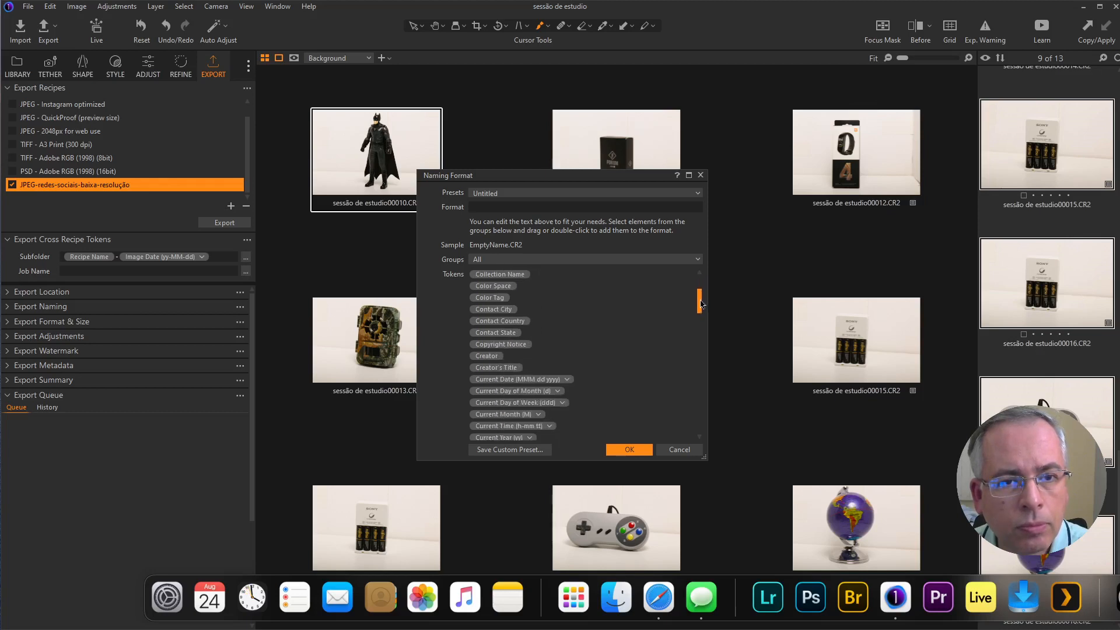
scroll(518, 275, up, 1)
click(536, 204)
drag(537, 203, 537, 204)
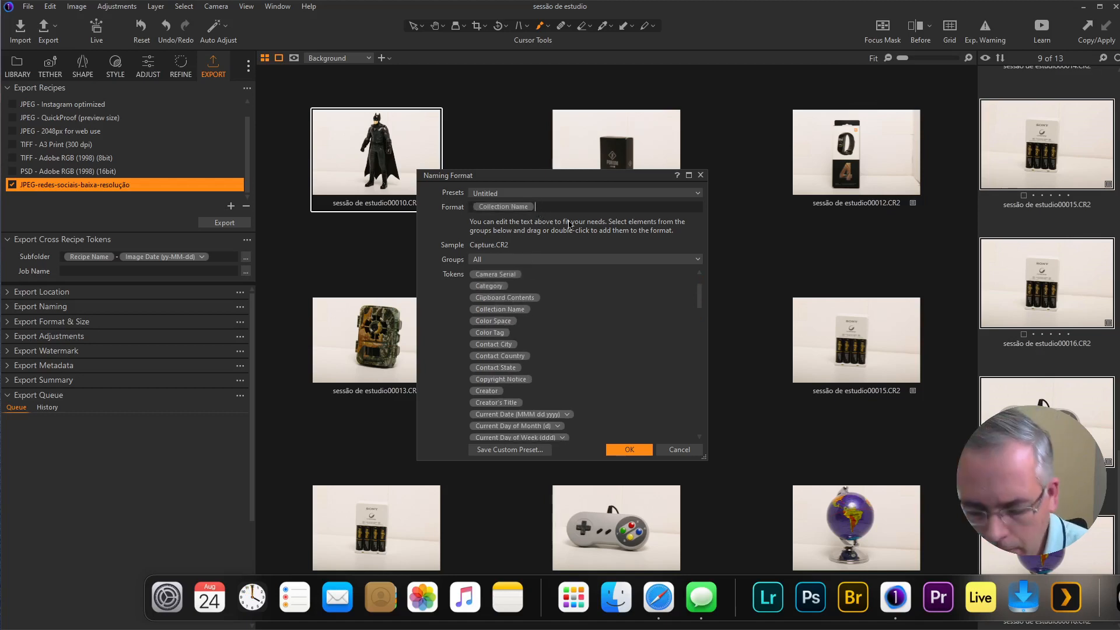
text(-)
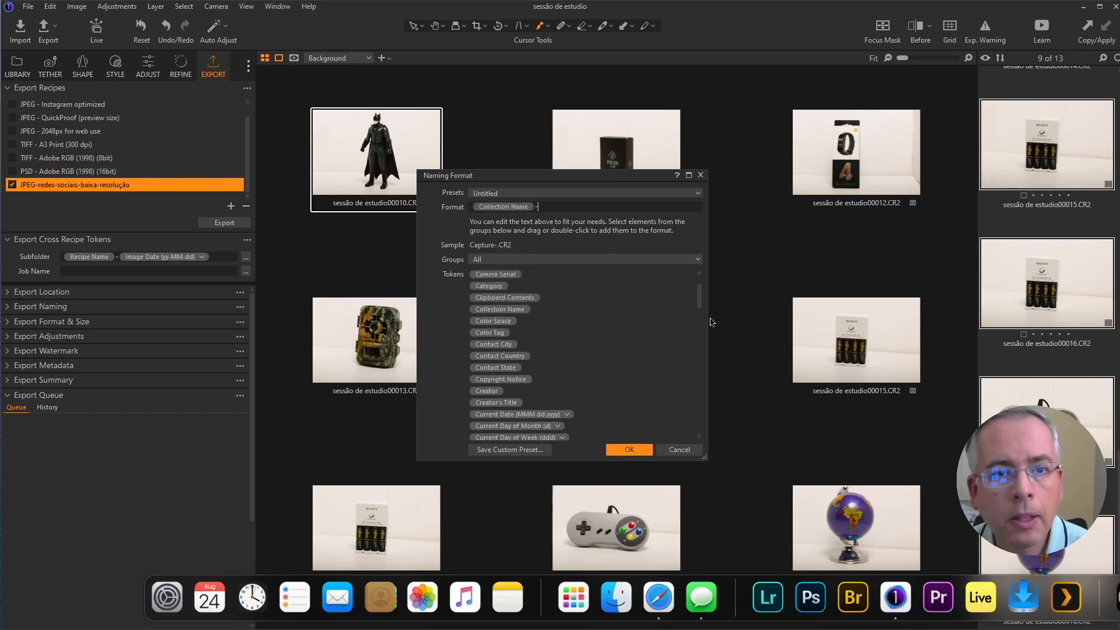
Step: Append a 3 Digit Counter token to the Job Name format and accept it
scroll(697, 290, up, 1)
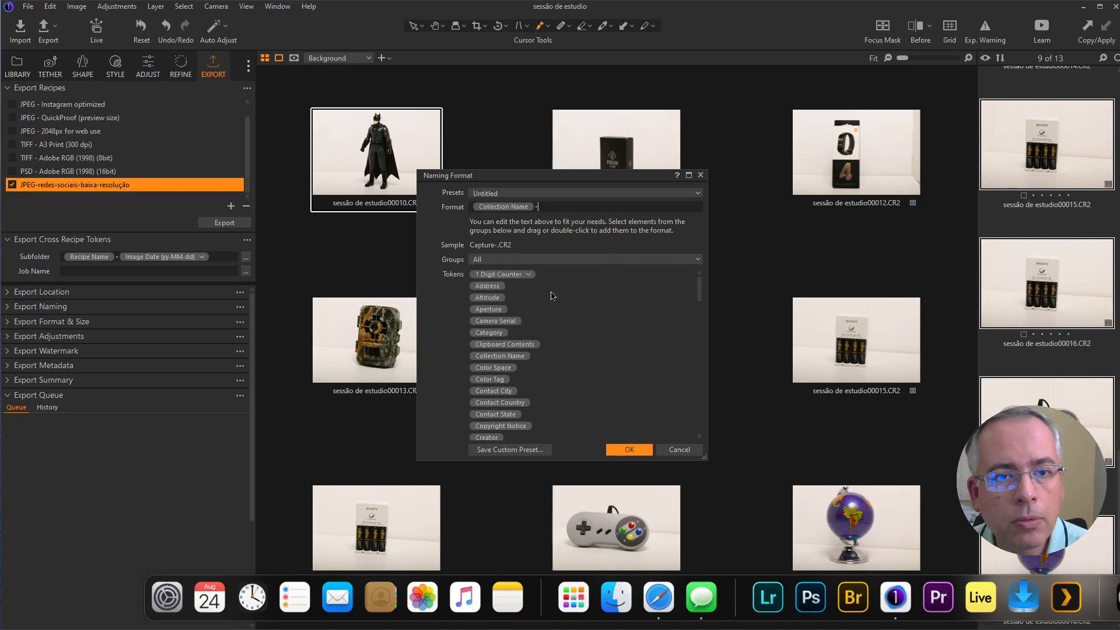
click(529, 275)
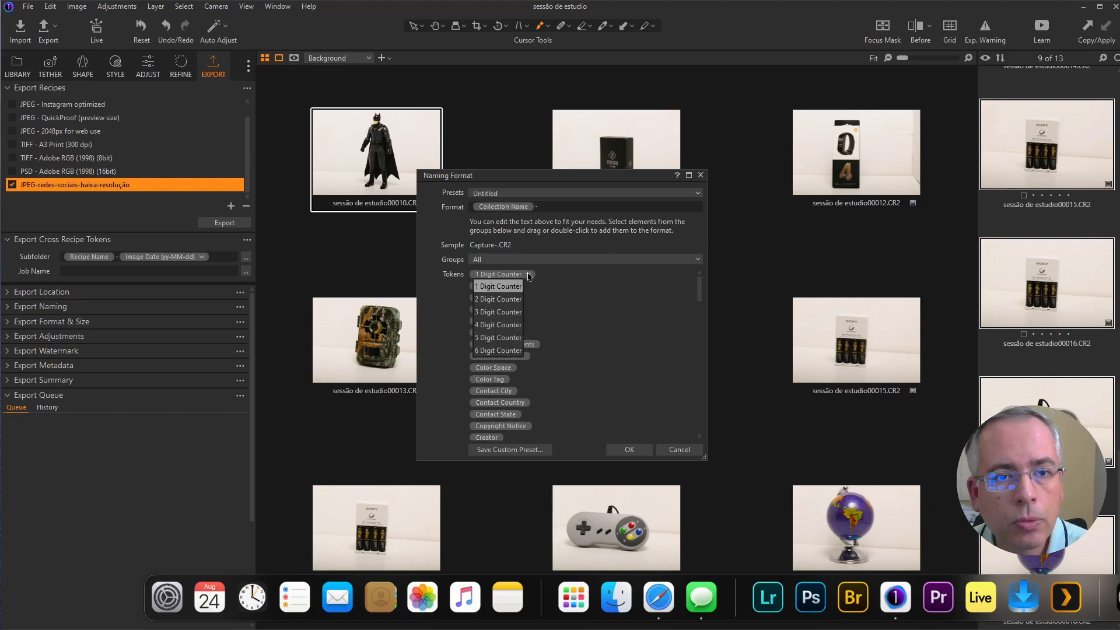
click(501, 315)
drag(504, 277, 562, 210)
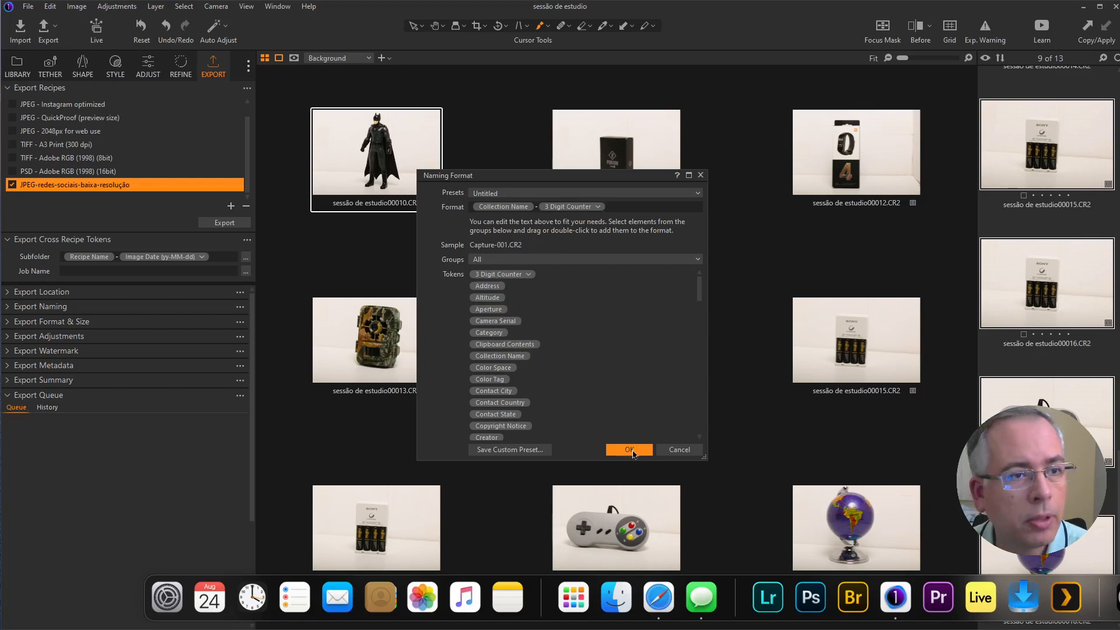
click(628, 450)
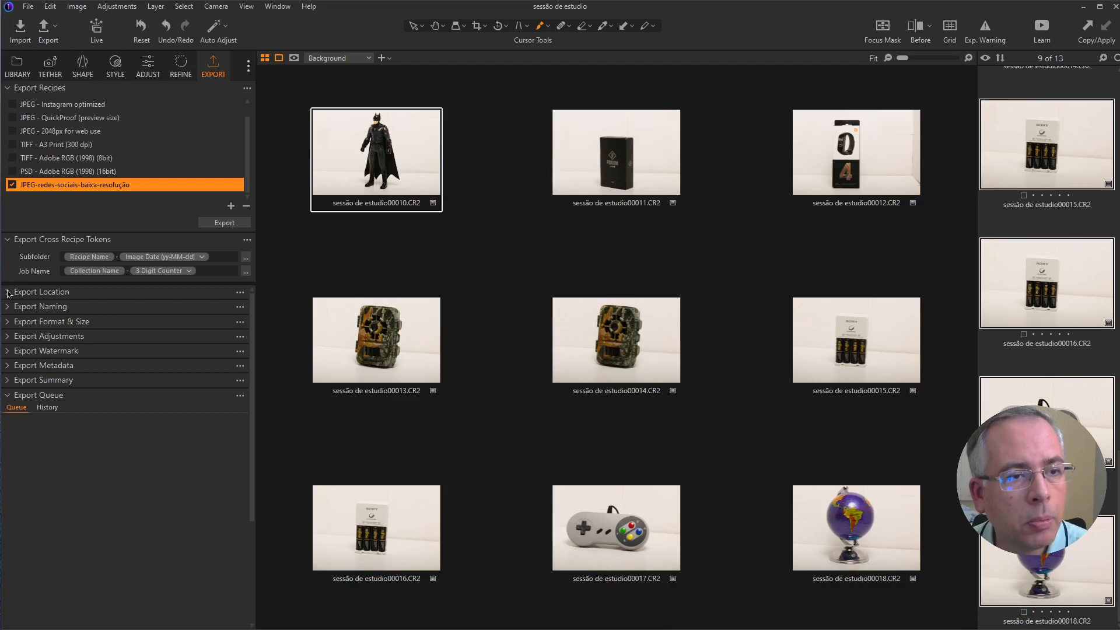
Step: Add the Export Date token from the Date and Time group to the Export Location subfolder format
click(9, 293)
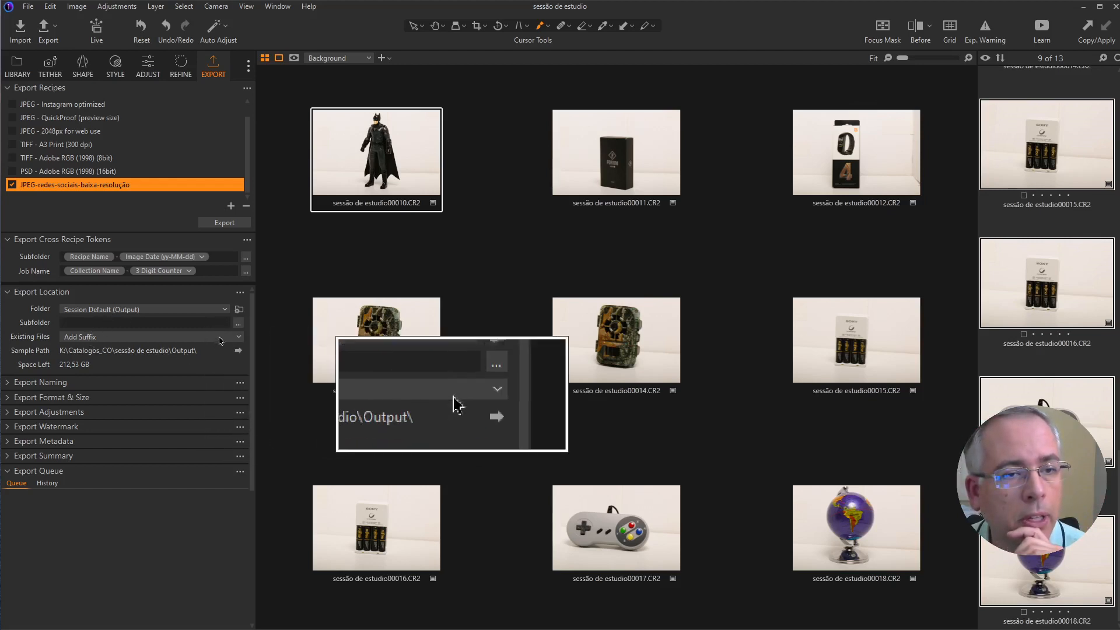
click(238, 323)
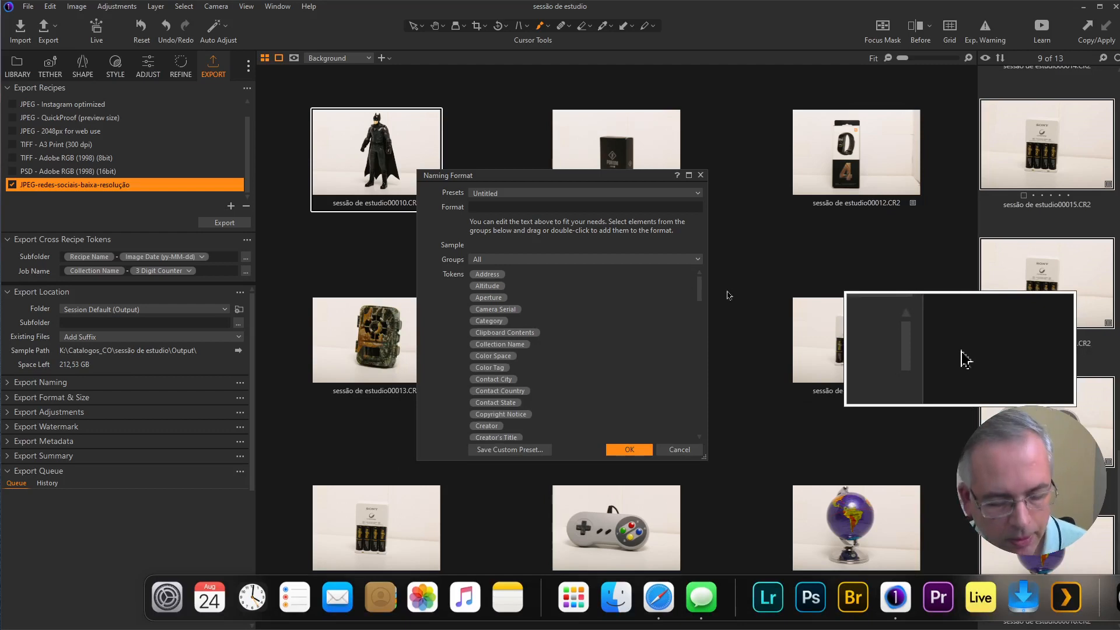
drag(700, 289, 695, 372)
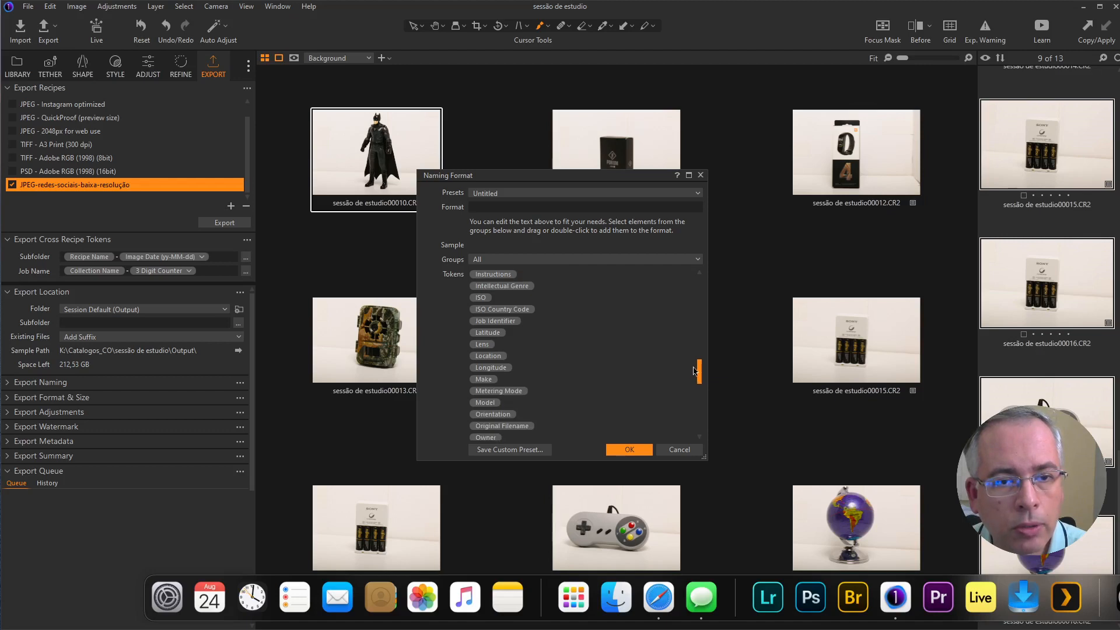
drag(695, 371, 694, 419)
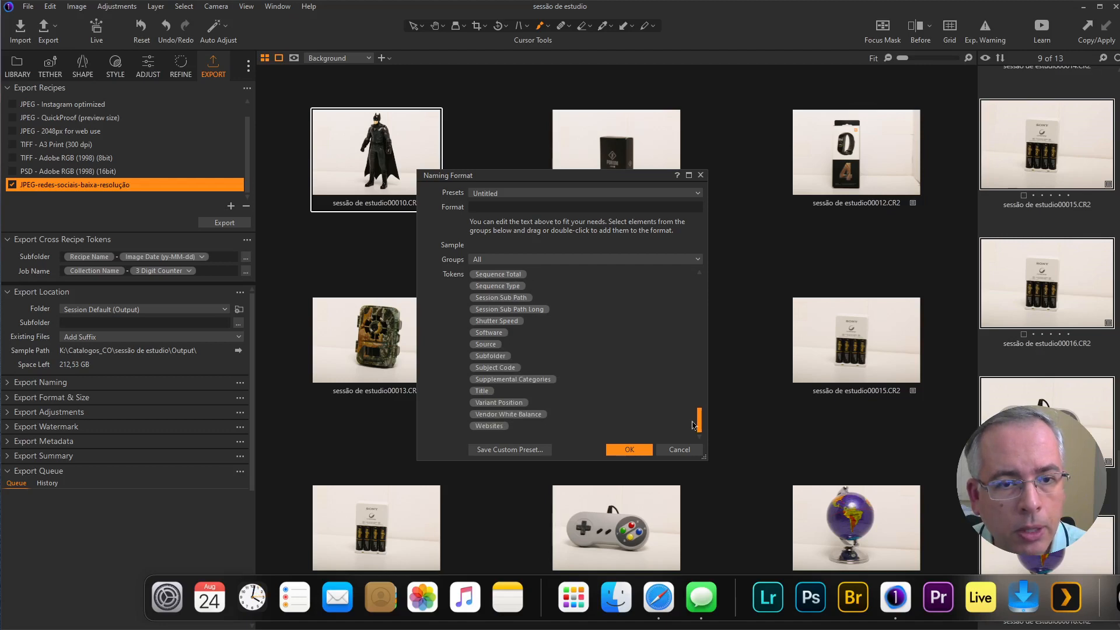
drag(694, 424, 698, 289)
click(525, 259)
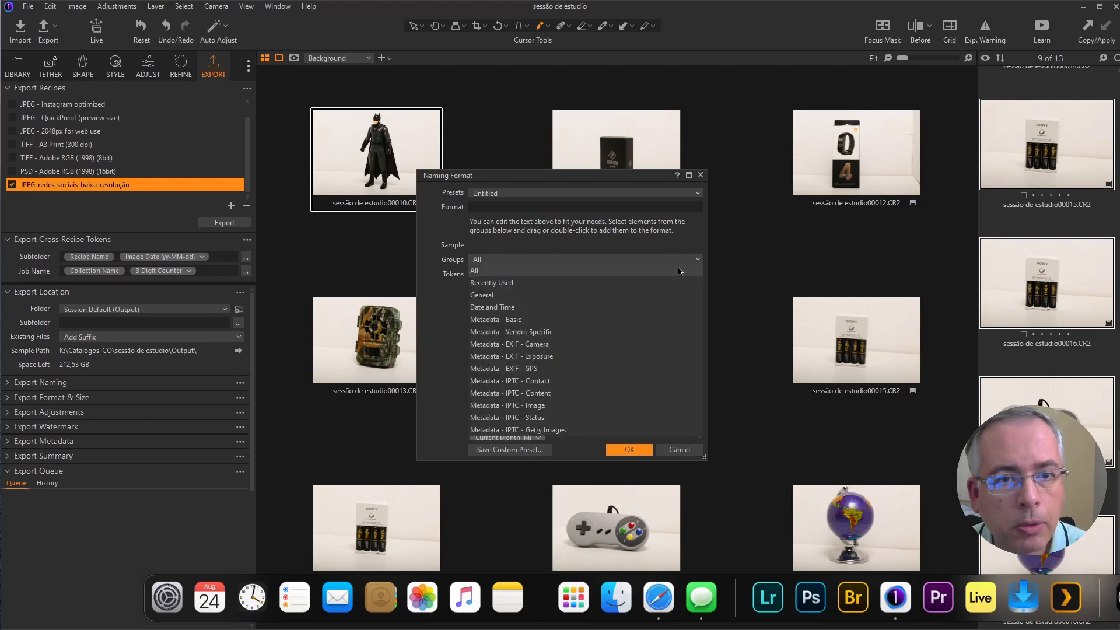
click(518, 307)
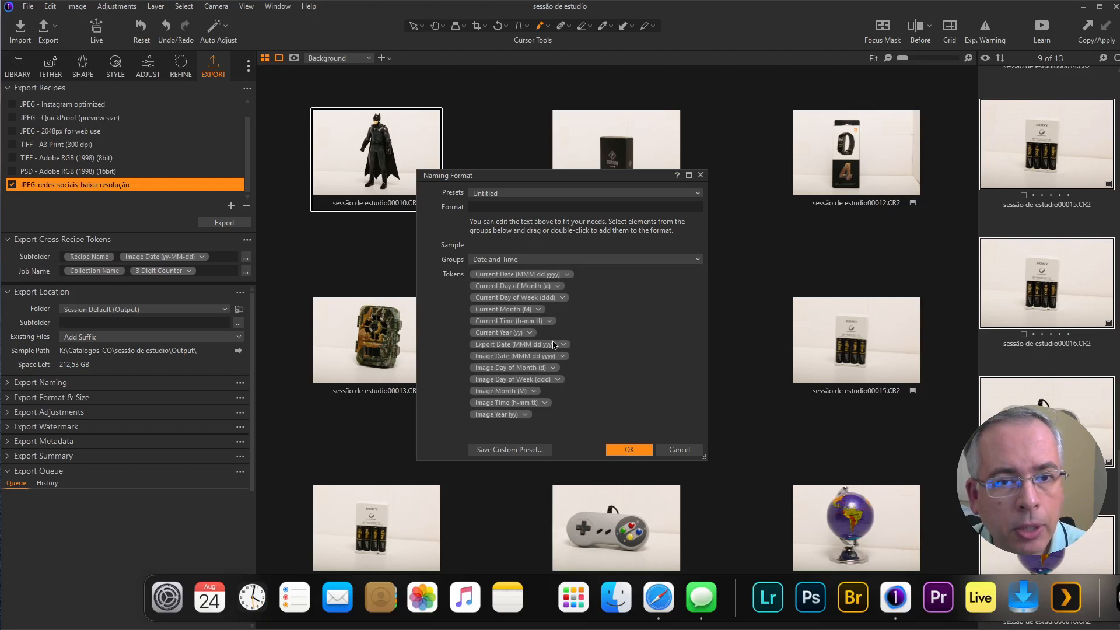
click(505, 209)
drag(506, 206, 506, 207)
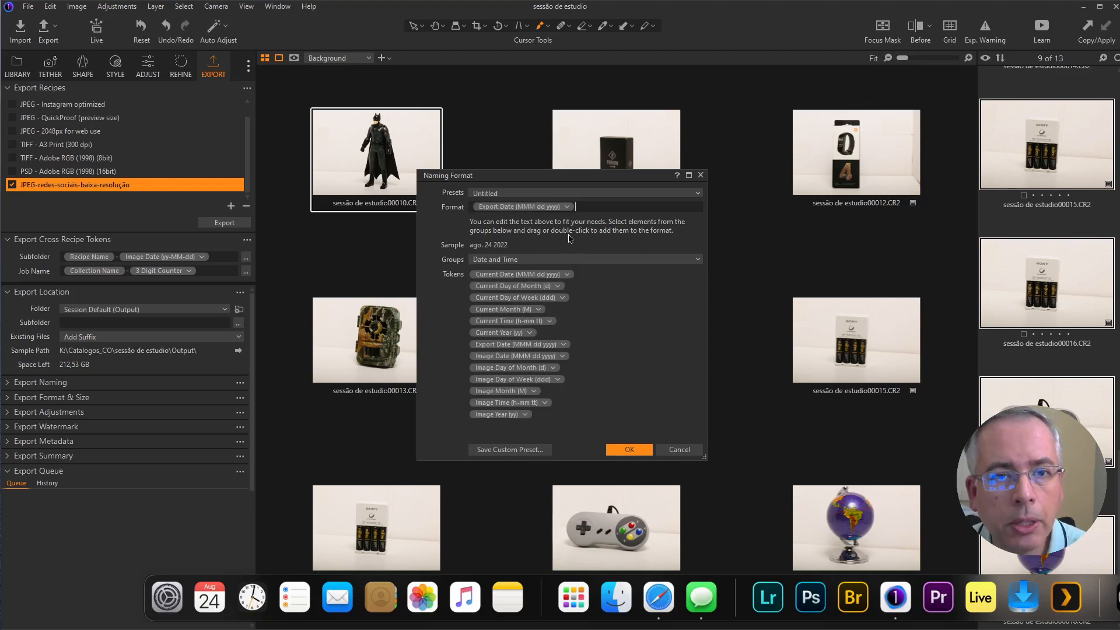
Step: Set the subfolder's Export Date token to the yy-MM-dd format and accept the naming format
click(567, 207)
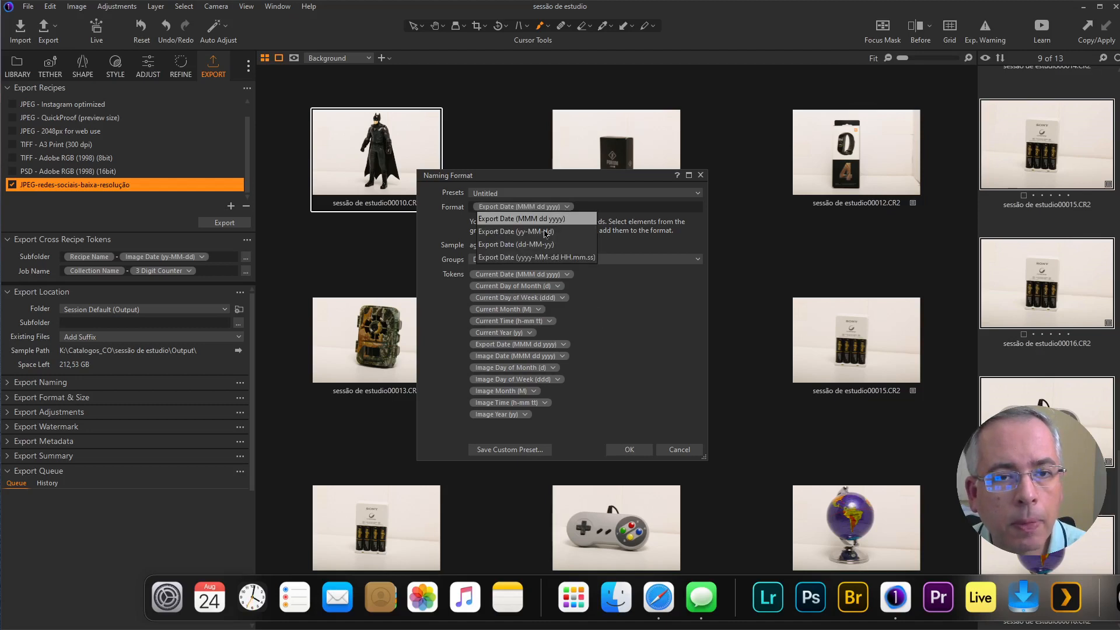
click(551, 231)
click(630, 450)
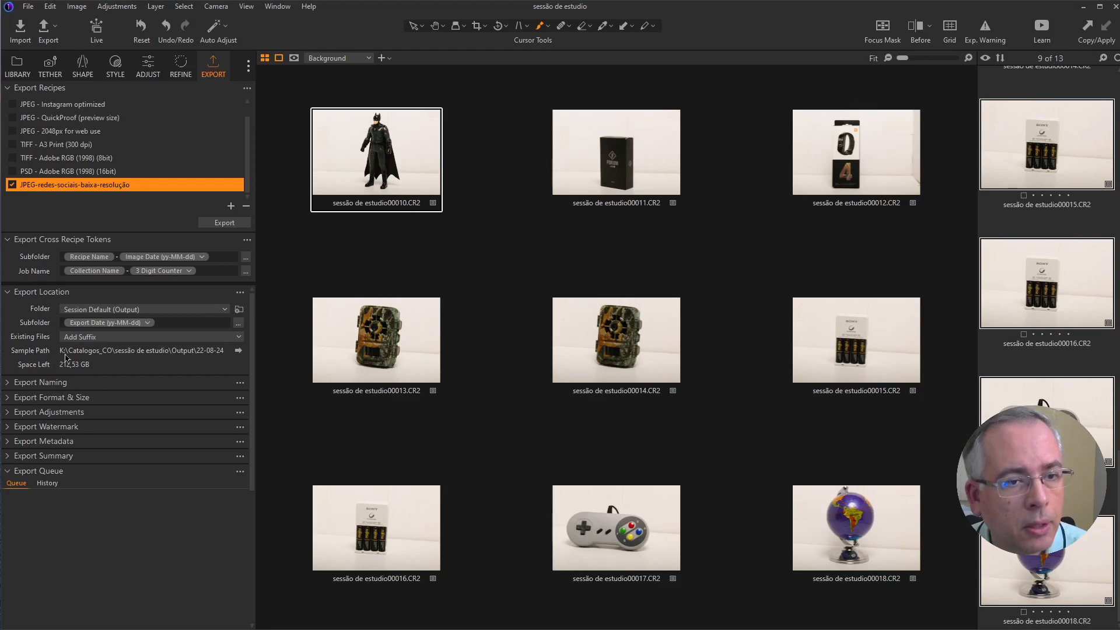
Step: Examine the naming format options for the exported files and leave the Image Name format in place
click(6, 384)
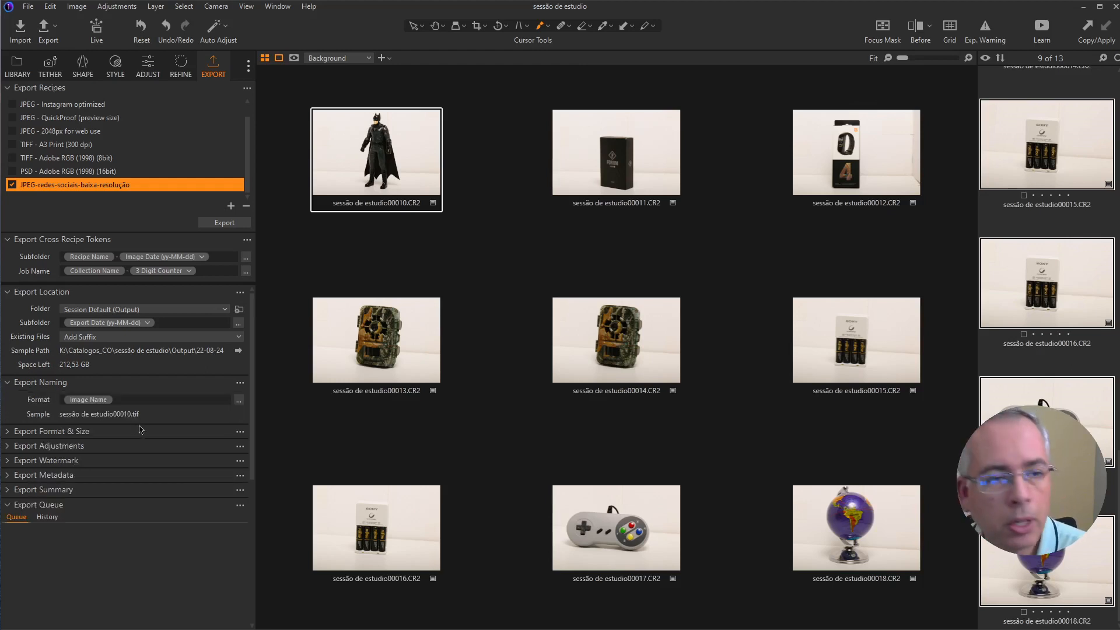
click(238, 401)
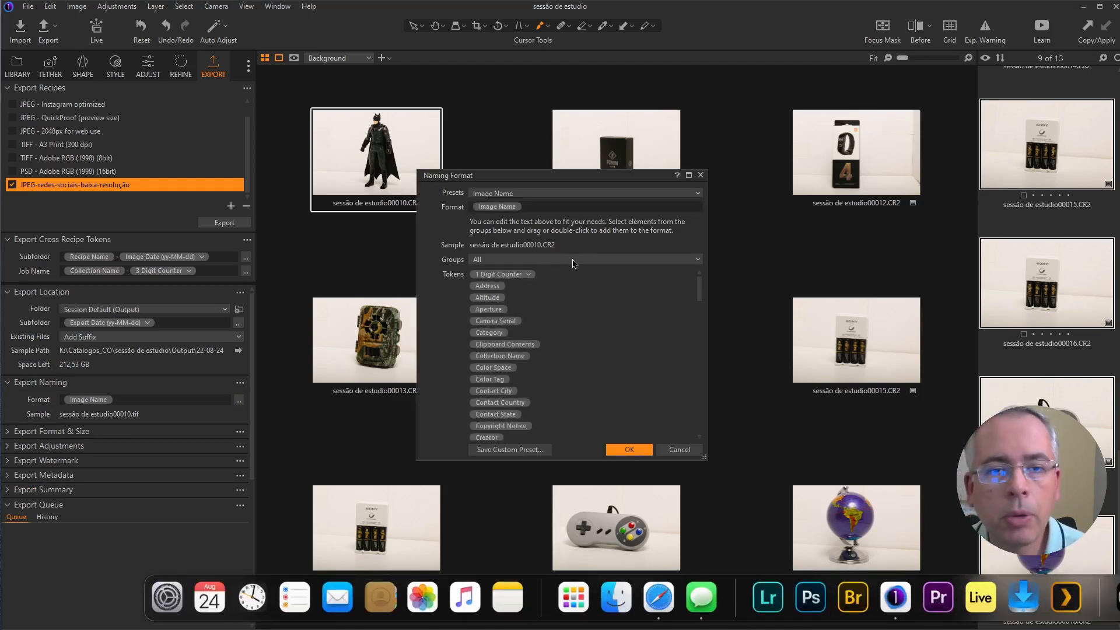
click(700, 176)
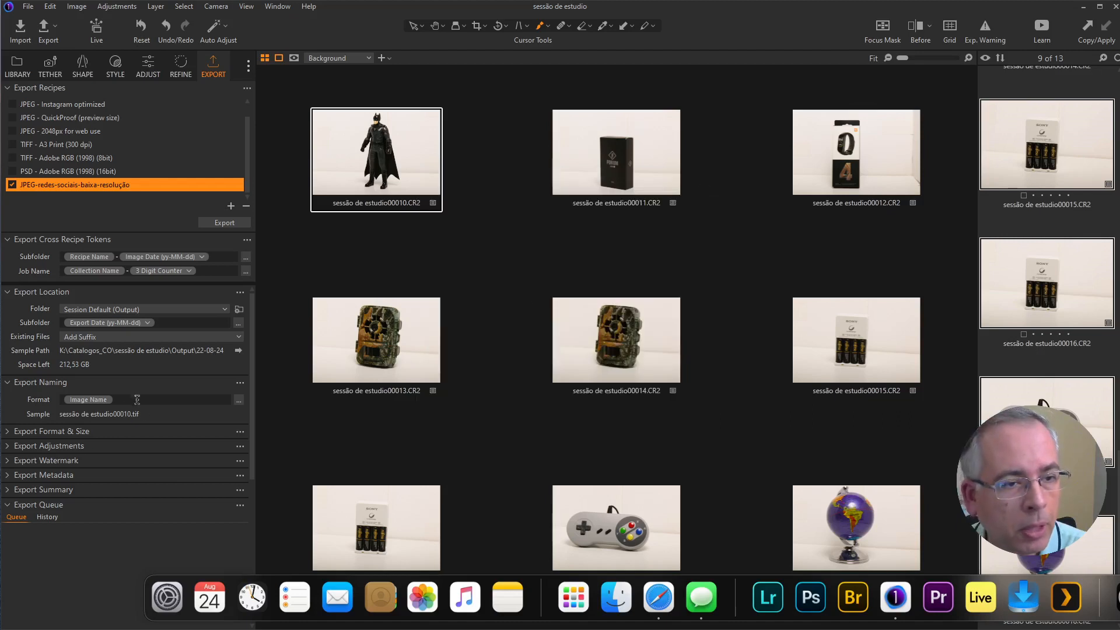
Step: Set the recipe's export file format to JPEG in the format and size settings
click(8, 432)
scroll(58, 431, down, 3)
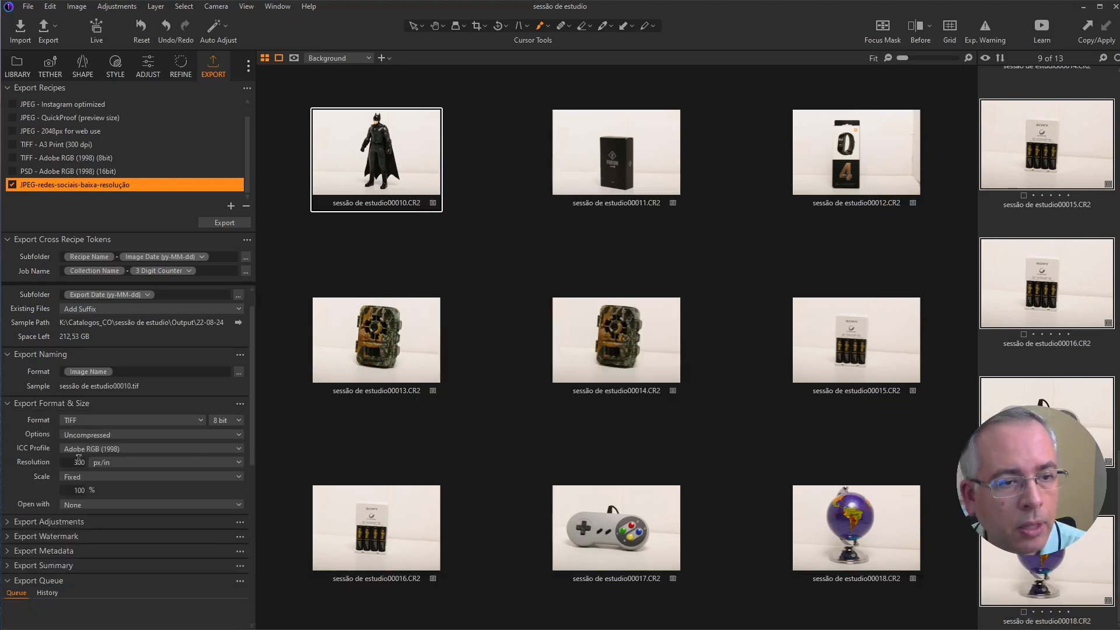
scroll(86, 412, down, 1)
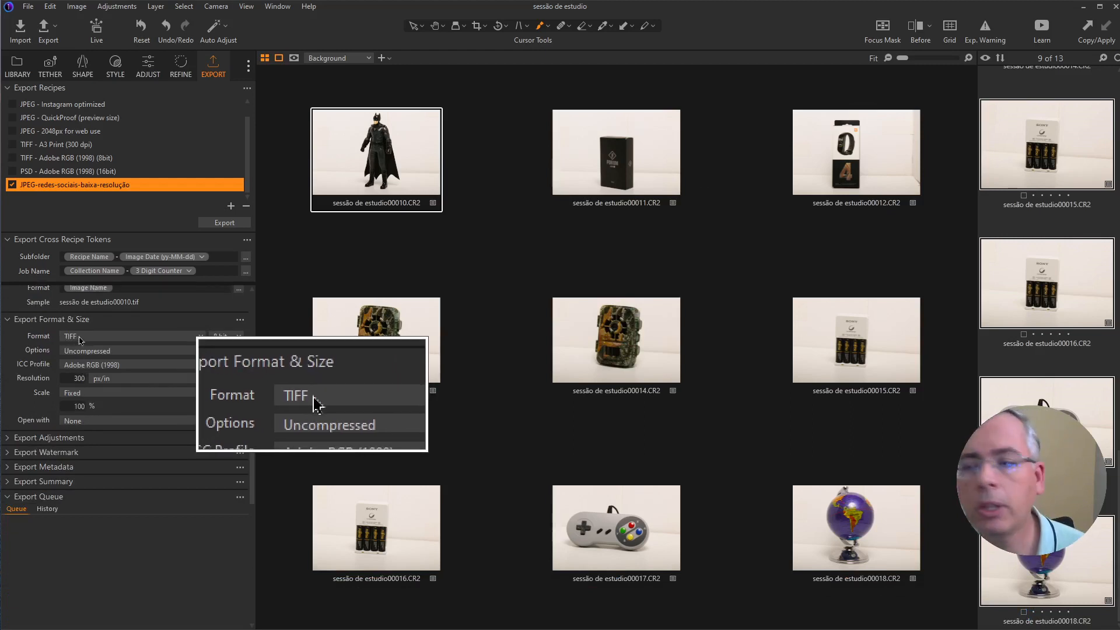
click(77, 338)
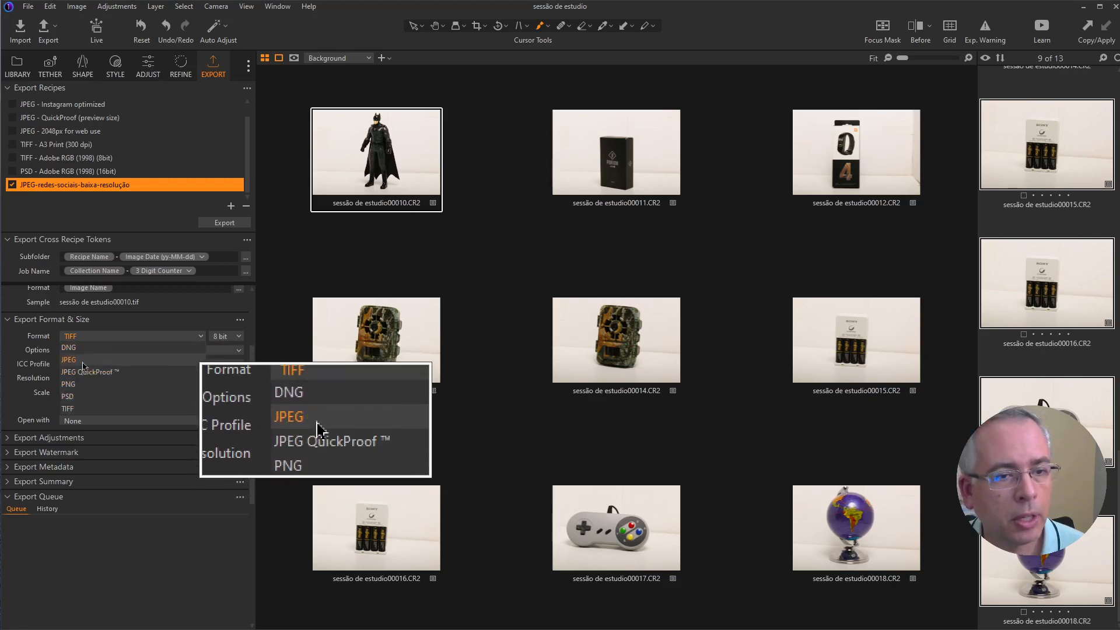
click(82, 360)
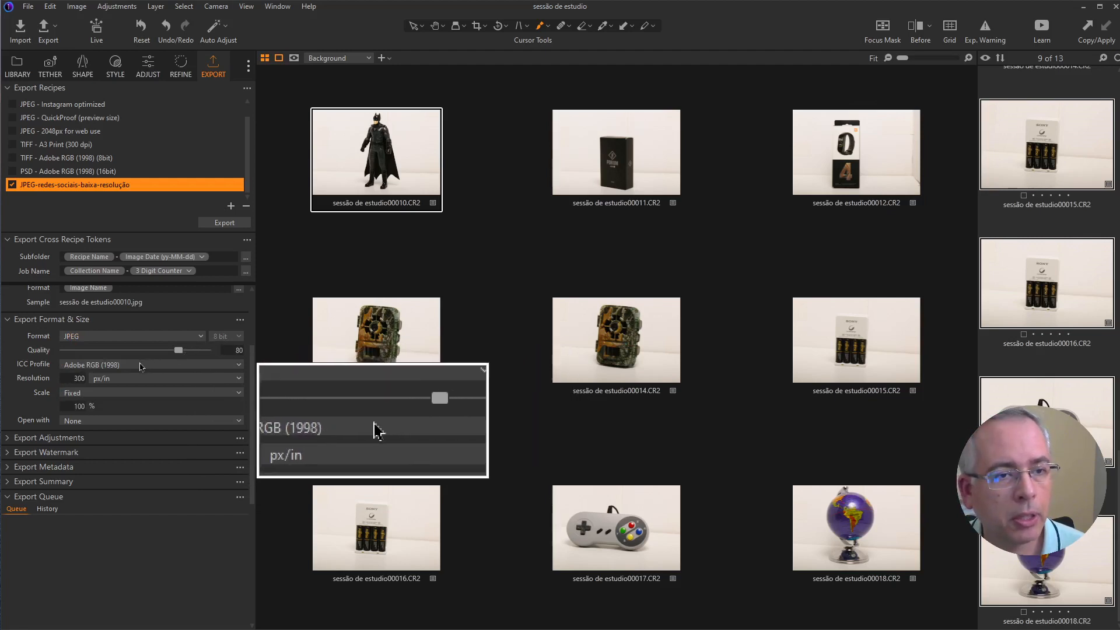
Step: Assign the sRGB IEC61966-2.1 ICC profile to the JPEG recipe and set its resolution to 72 px/in
click(93, 367)
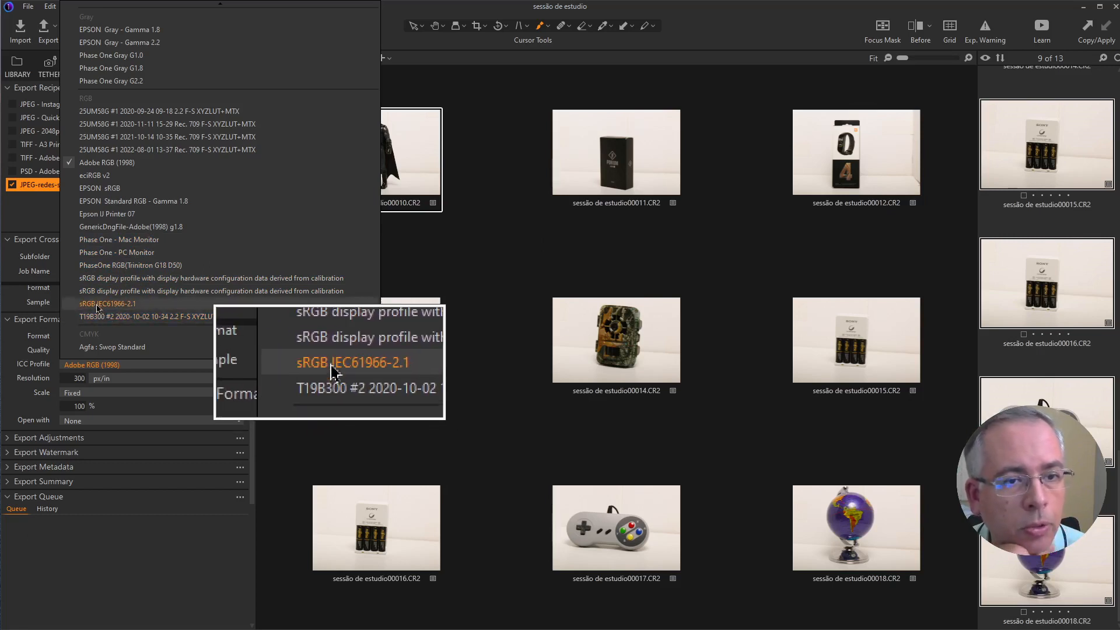
click(97, 304)
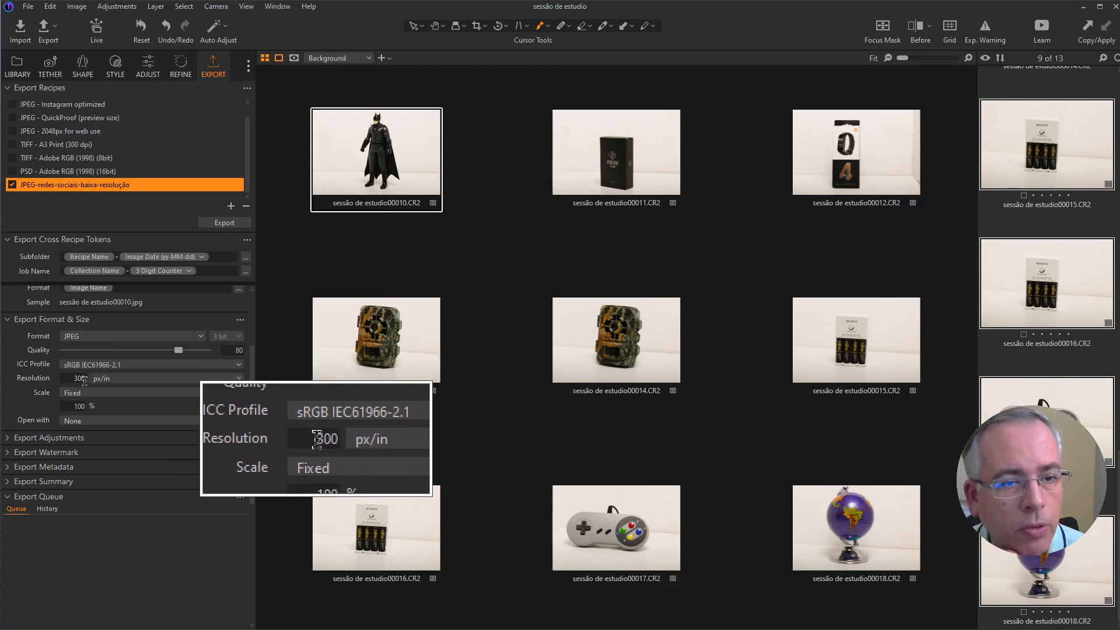
click(69, 378)
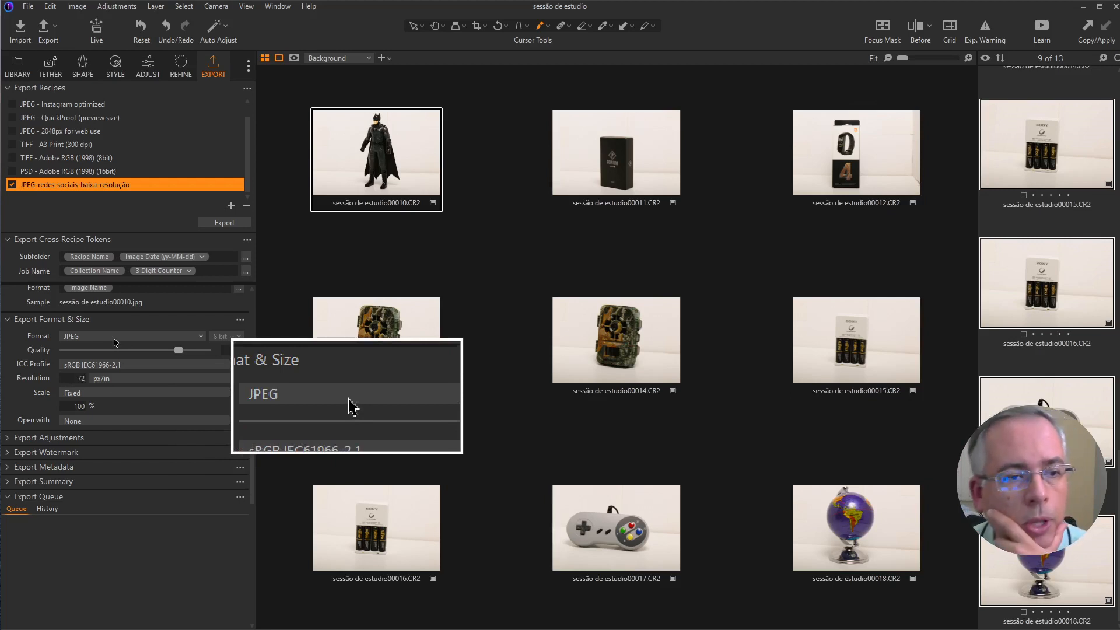
Step: Scale the exported images by Width and set the width to 1500 px
click(74, 394)
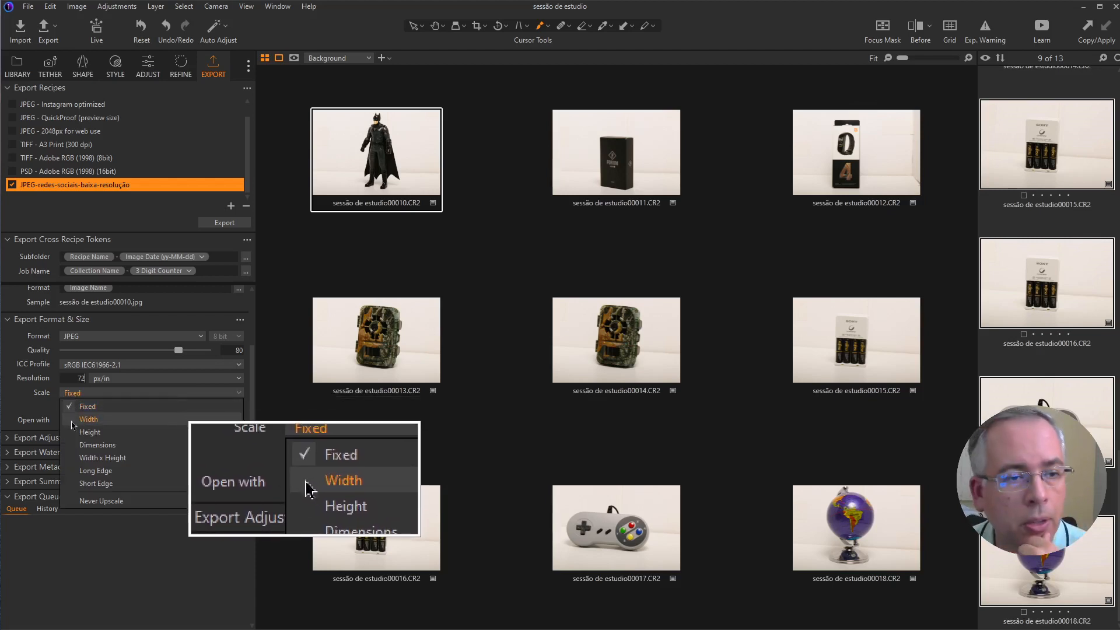
click(80, 407)
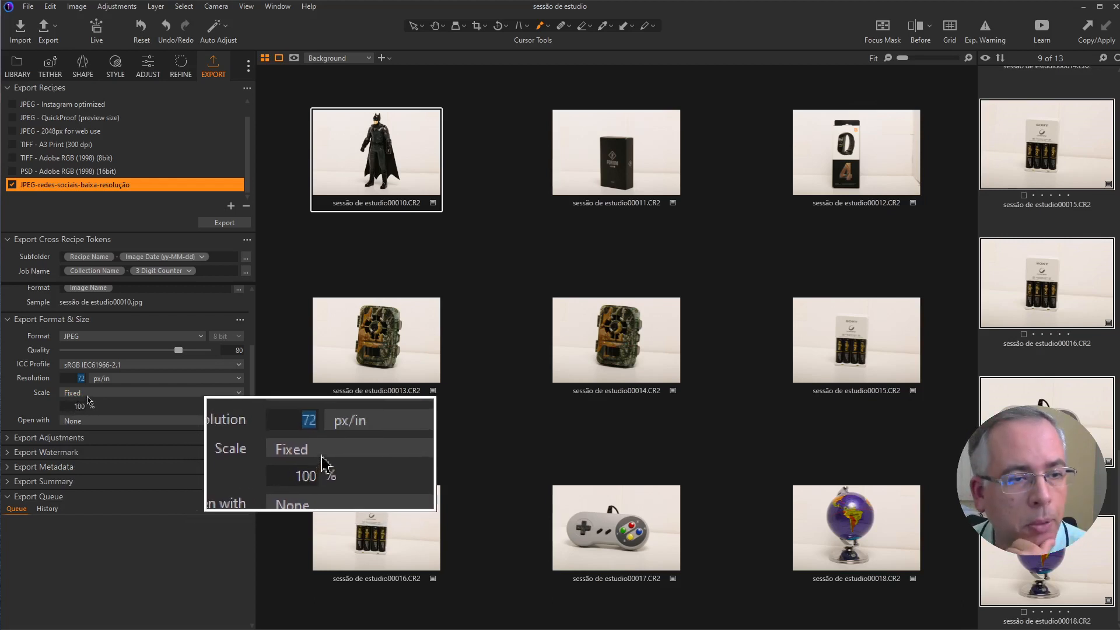
click(87, 395)
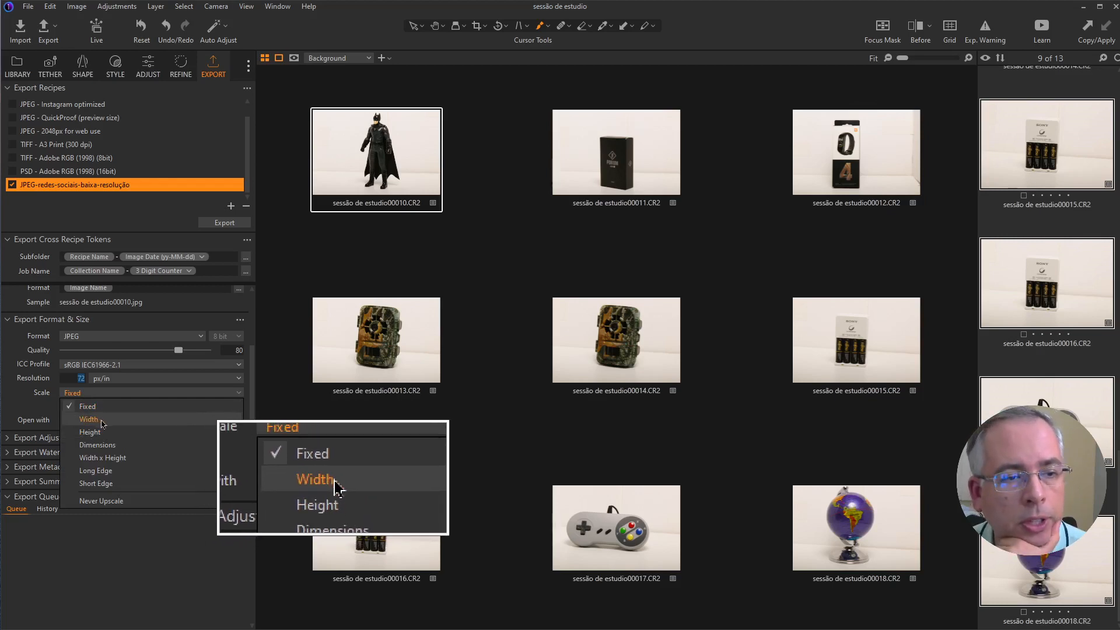
click(98, 421)
click(82, 406)
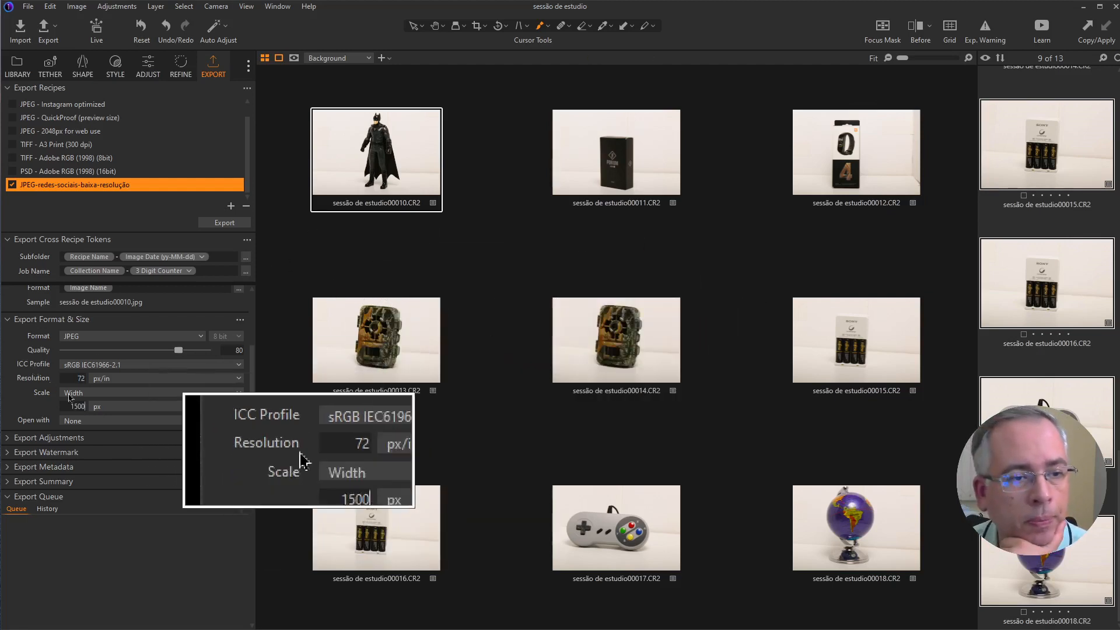
Step: Change the export scale to Dimensions and set it to 1920 x 1080 px
click(97, 393)
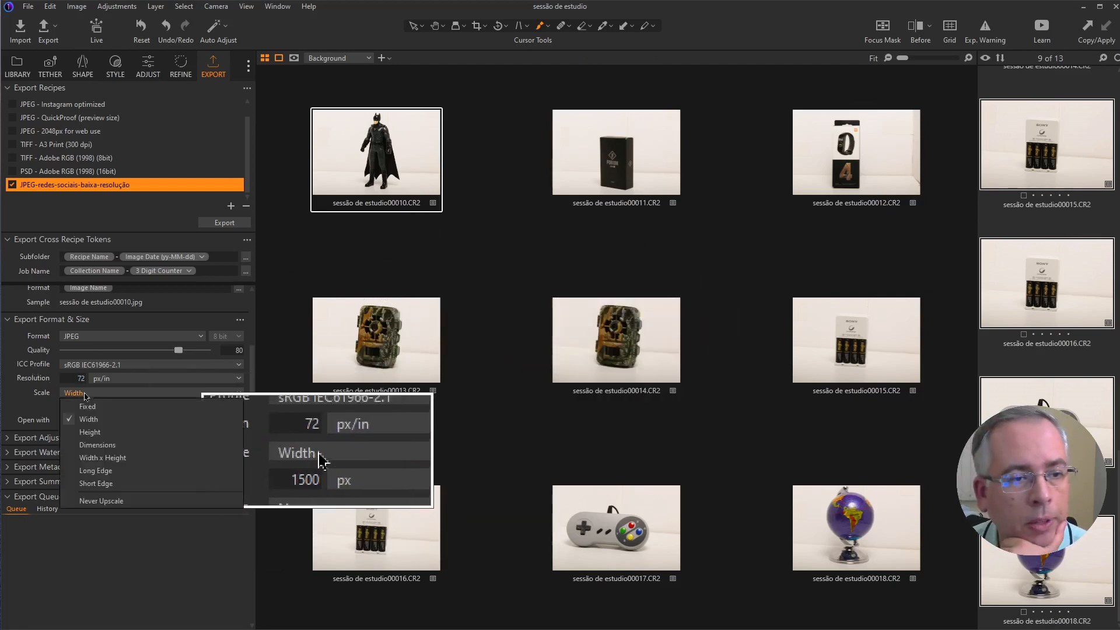
click(131, 445)
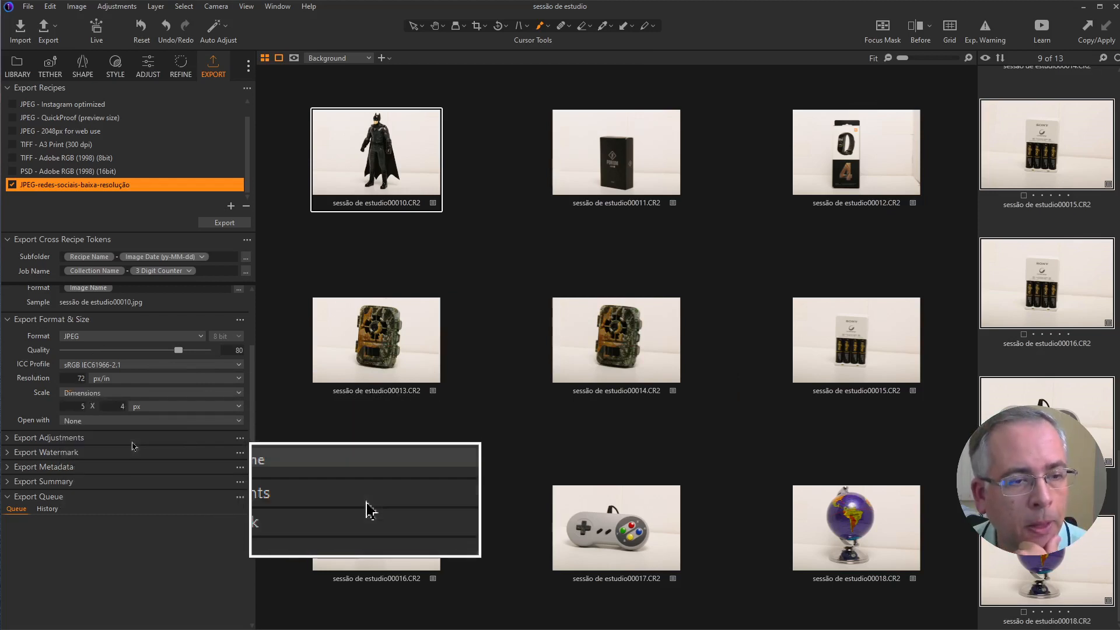
double_click(83, 407)
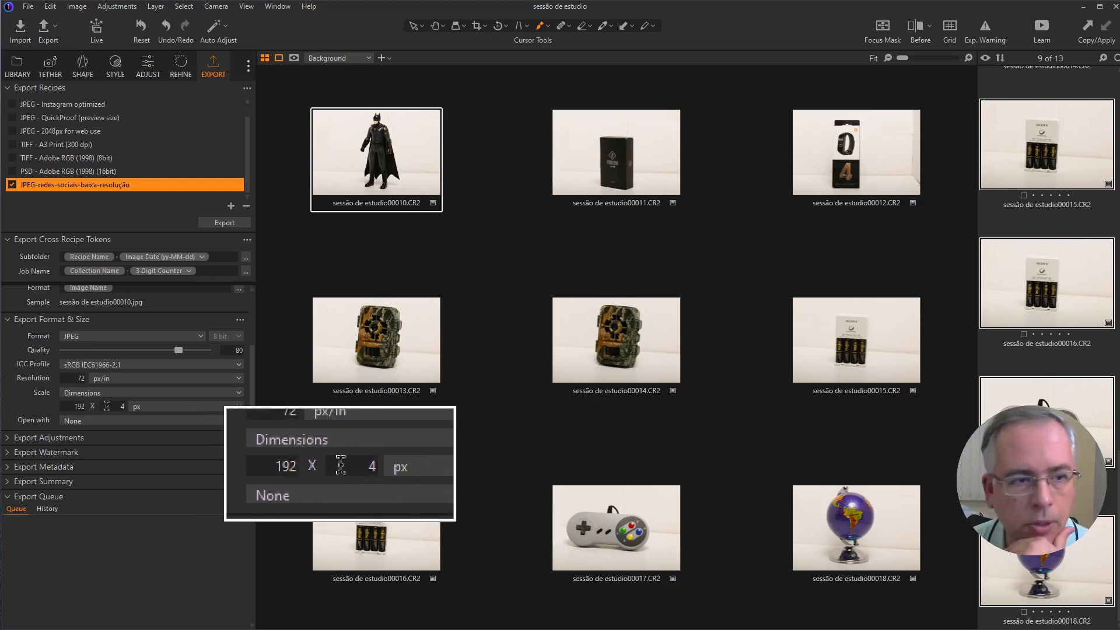
key(Tab)
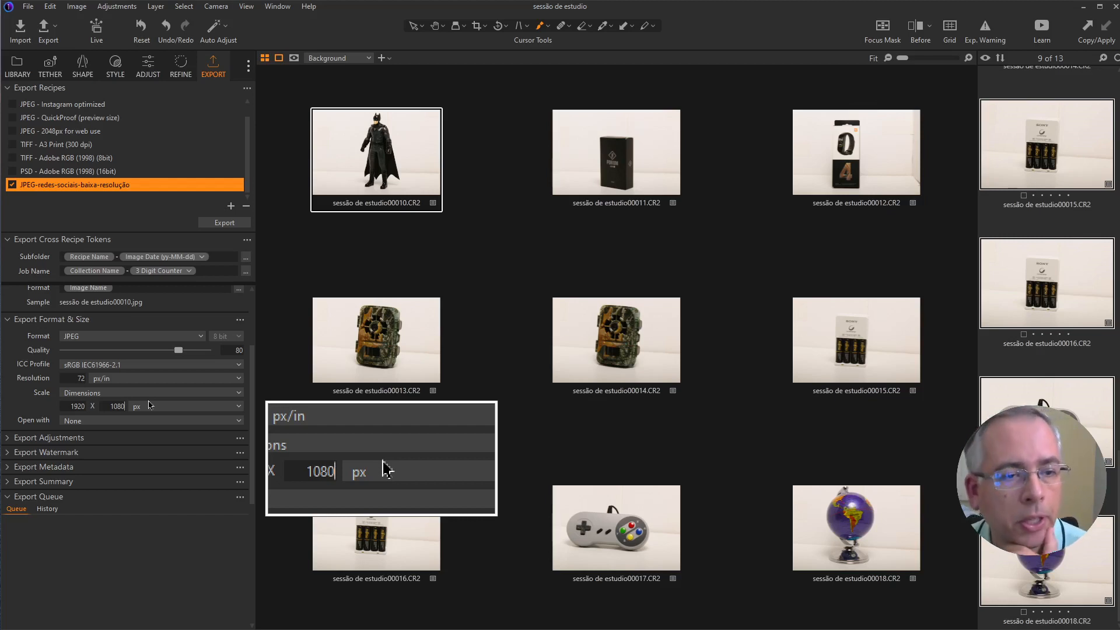
Step: Try the Long Edge and Short Edge scale options for the exported images
click(147, 395)
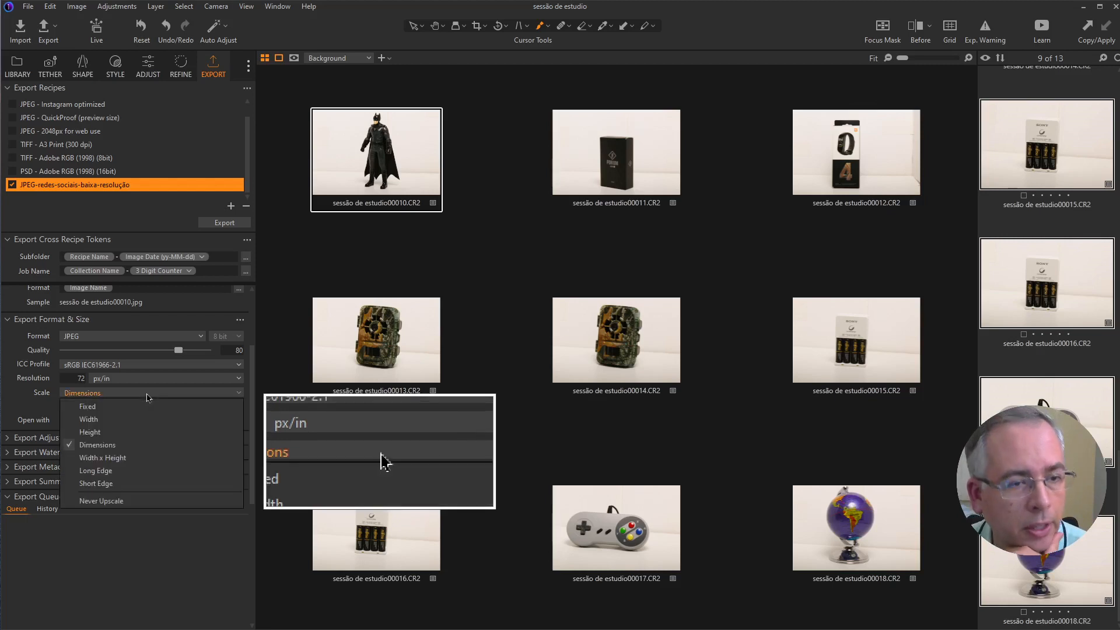
click(119, 472)
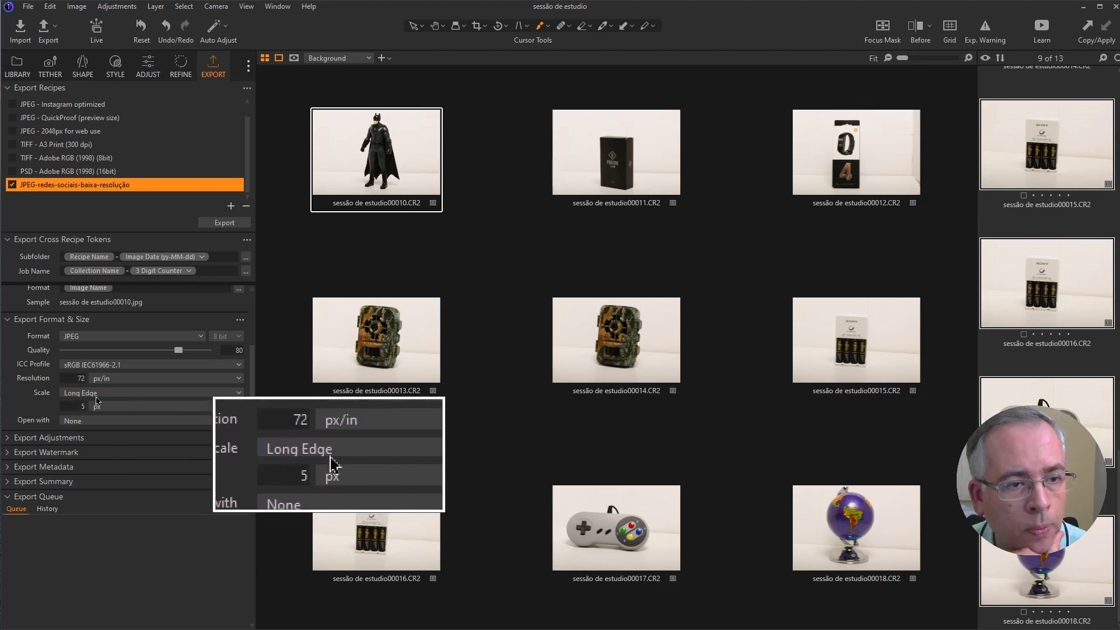
click(95, 396)
click(106, 483)
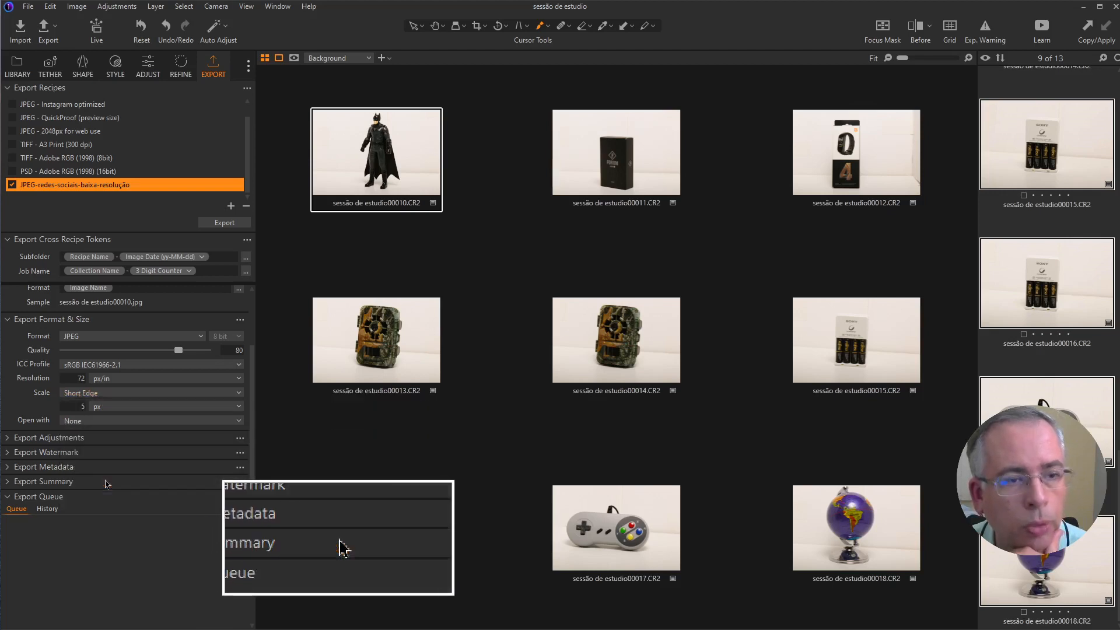
Step: Set the export scale to Long Edge at 2048 px and leave the Open with option at None
click(108, 393)
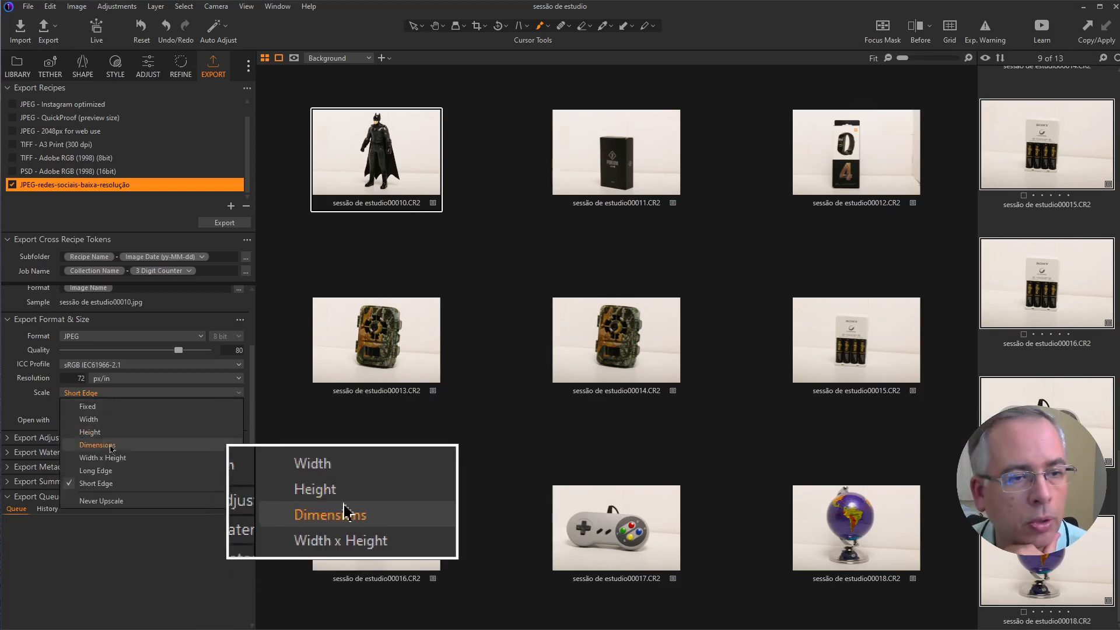
click(111, 471)
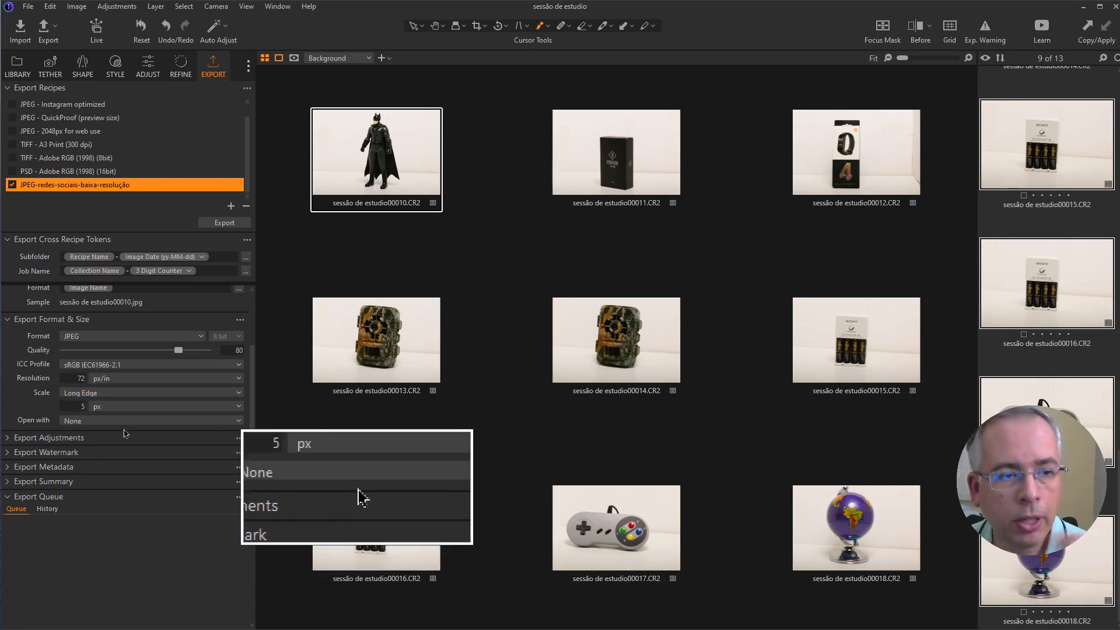
click(81, 407)
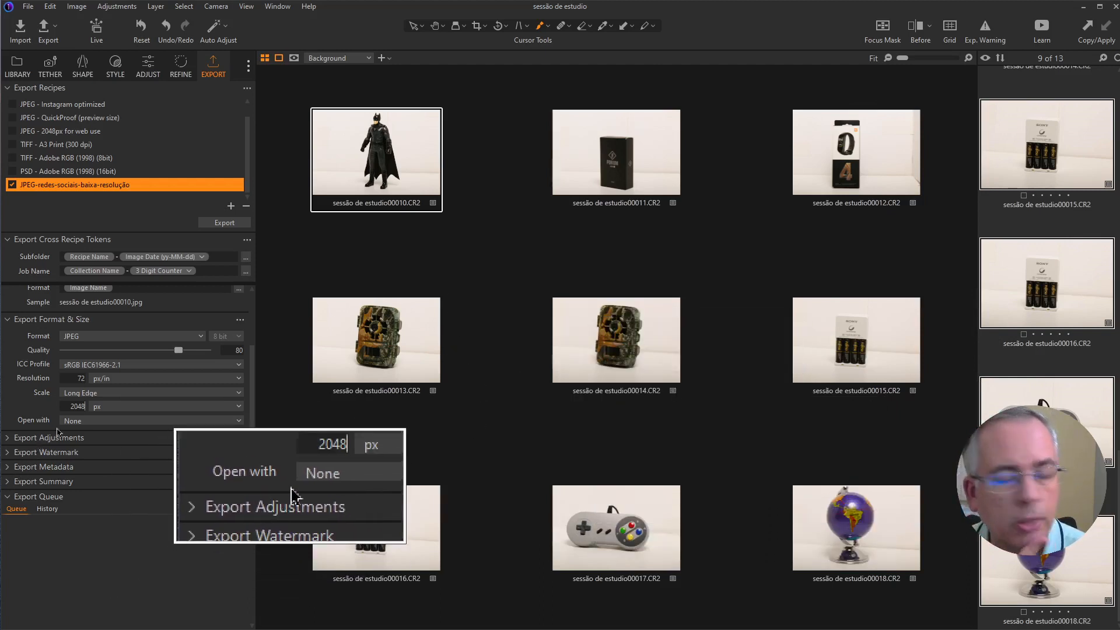
click(94, 423)
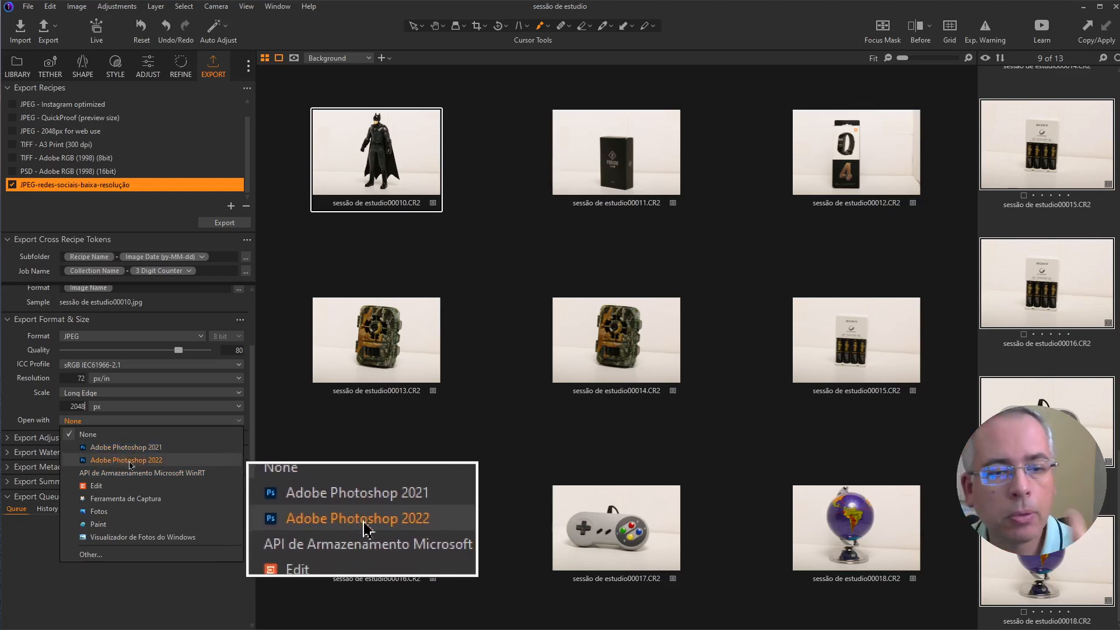
click(143, 422)
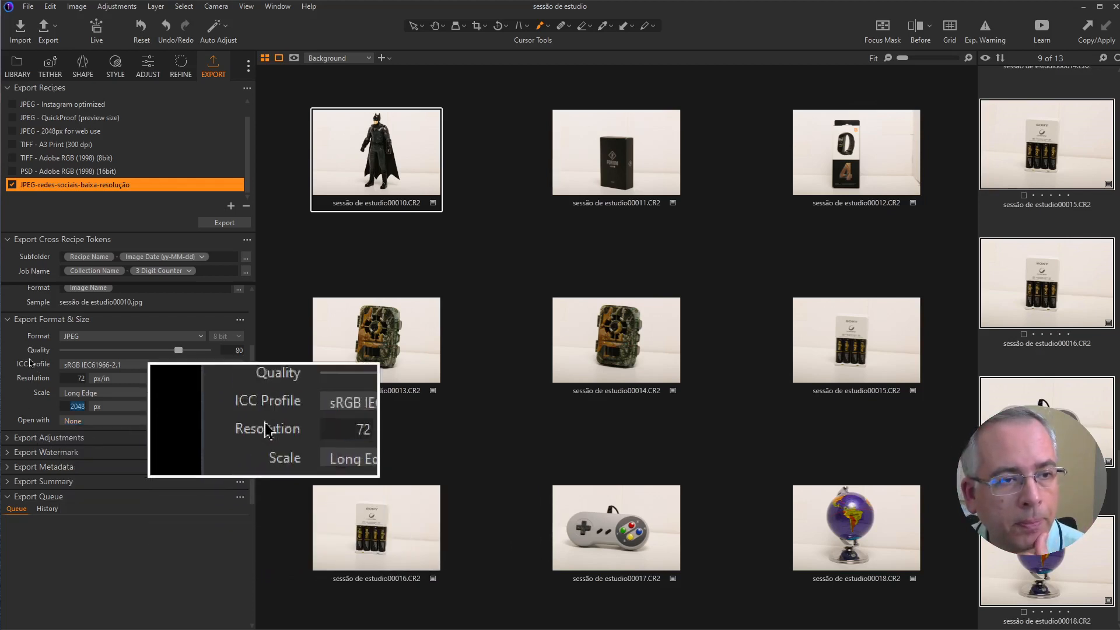
Step: Apply Output Sharpening for Screen in the recipe's export adjustments
click(17, 442)
scroll(21, 448, down, 2)
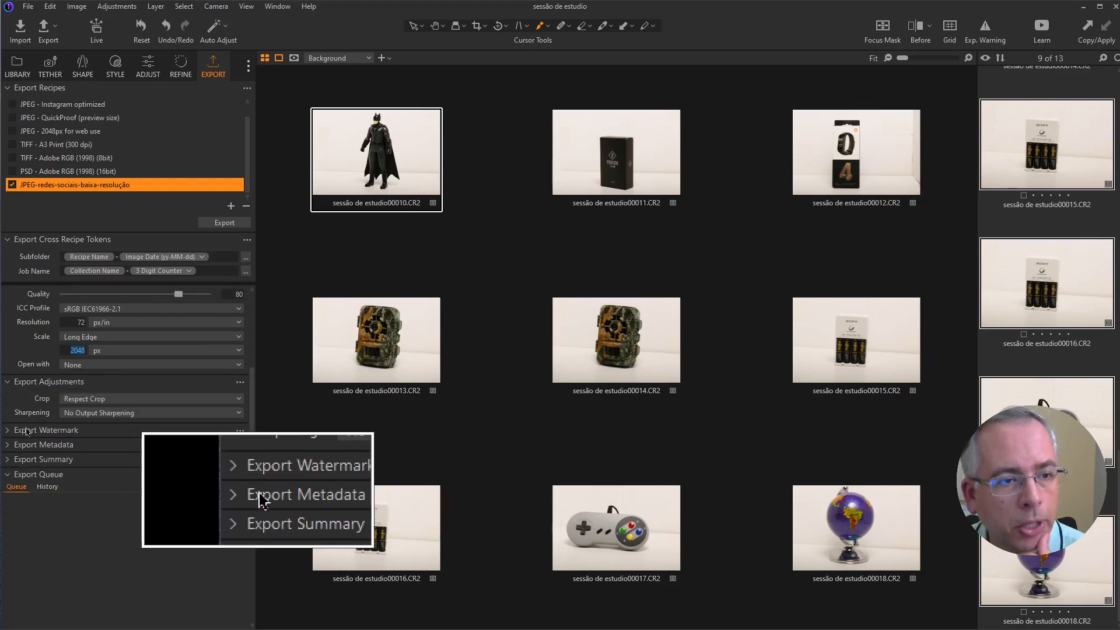
click(95, 418)
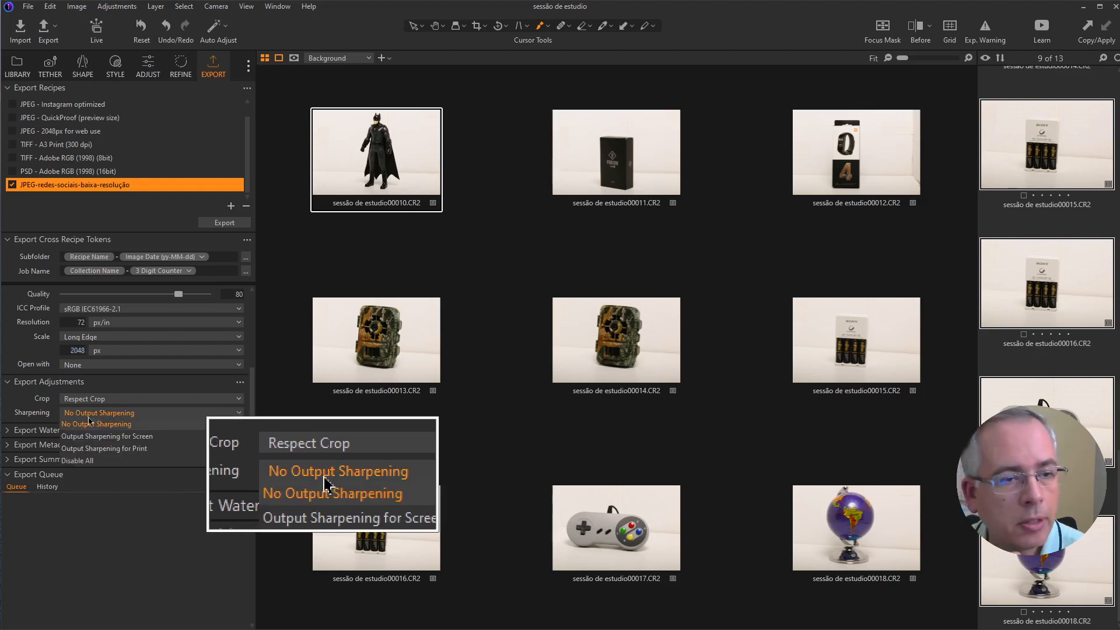
click(114, 438)
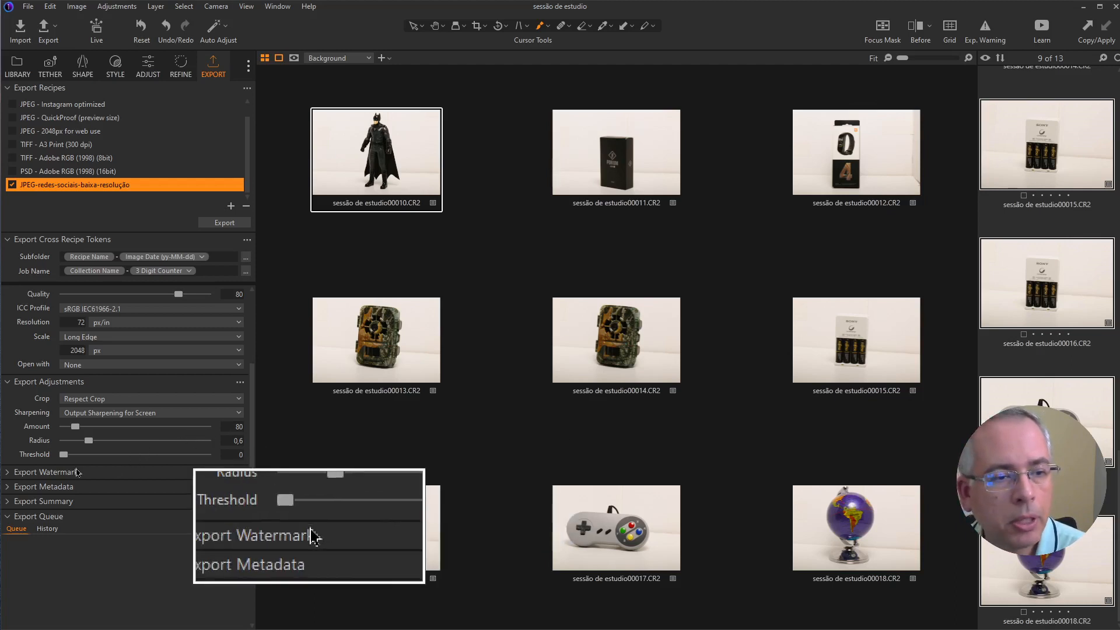
Step: Check the export watermark kinds, keeping None, and review the export metadata options
scroll(8, 461, down, 1)
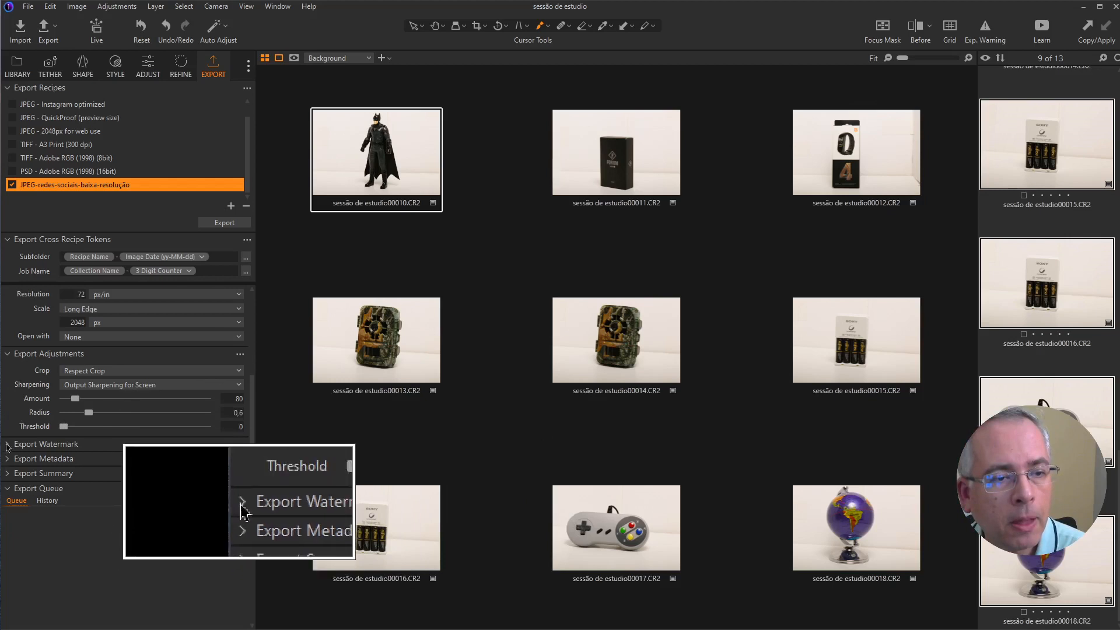
click(9, 446)
scroll(17, 444, down, 1)
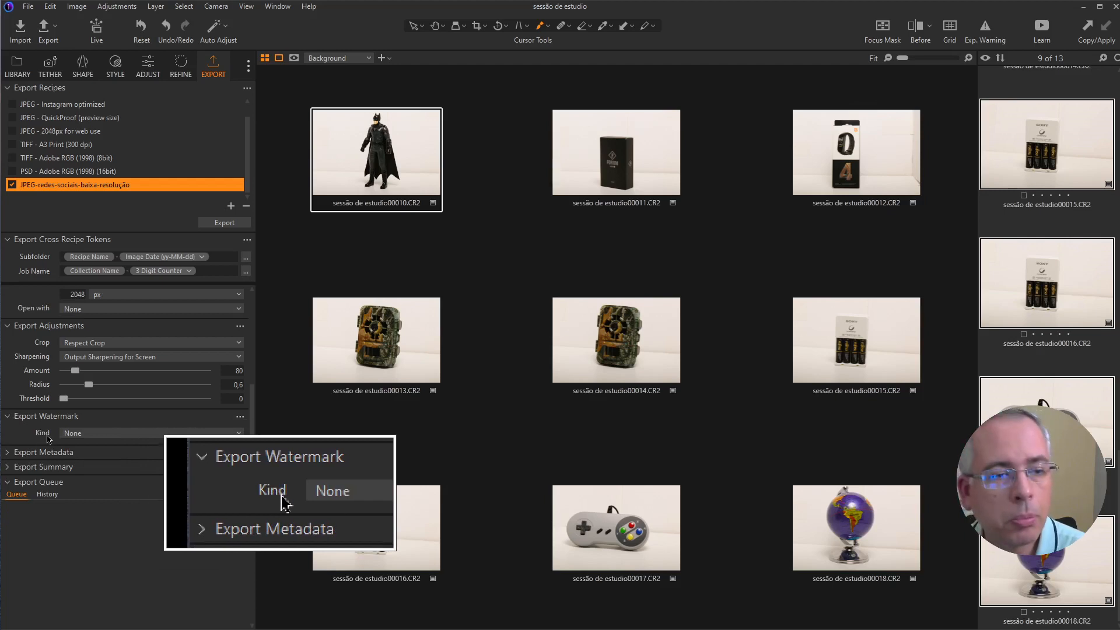
click(68, 433)
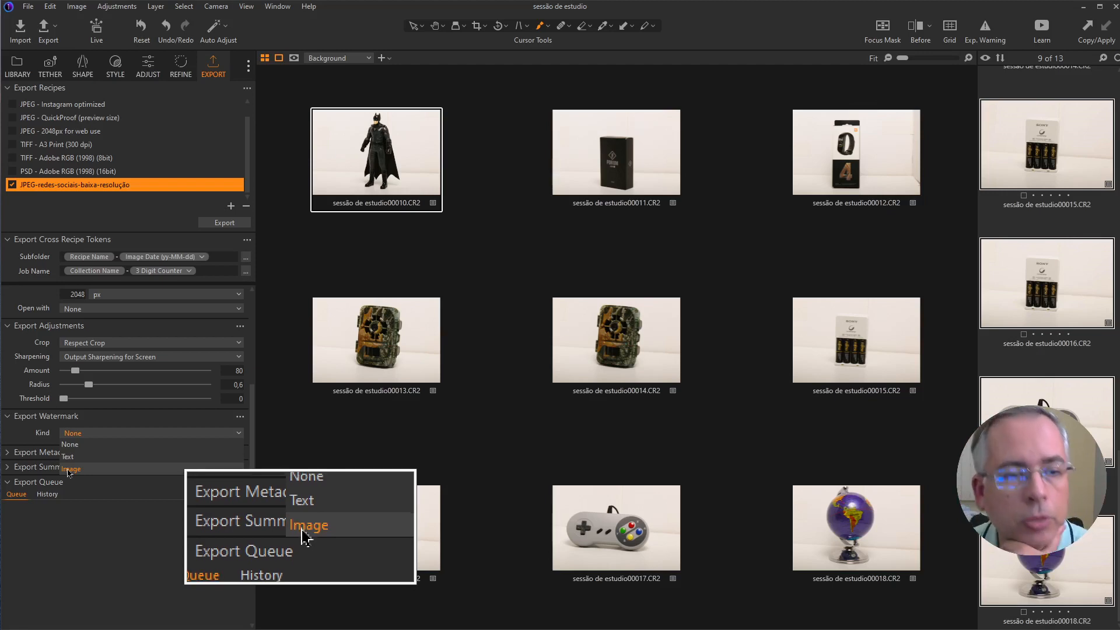
click(81, 443)
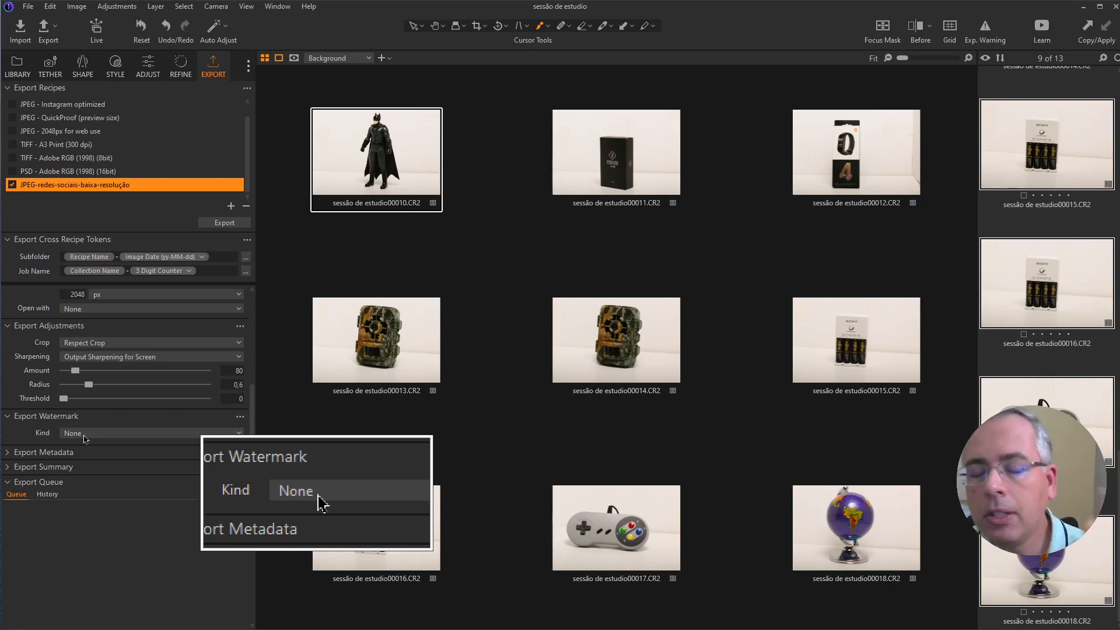
click(7, 457)
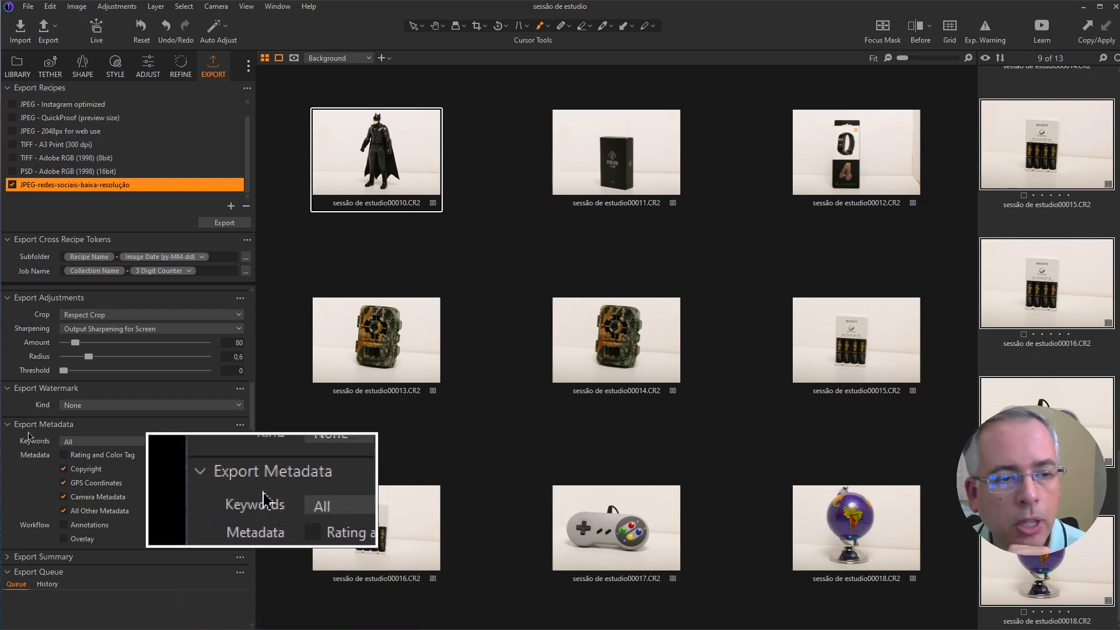
click(9, 425)
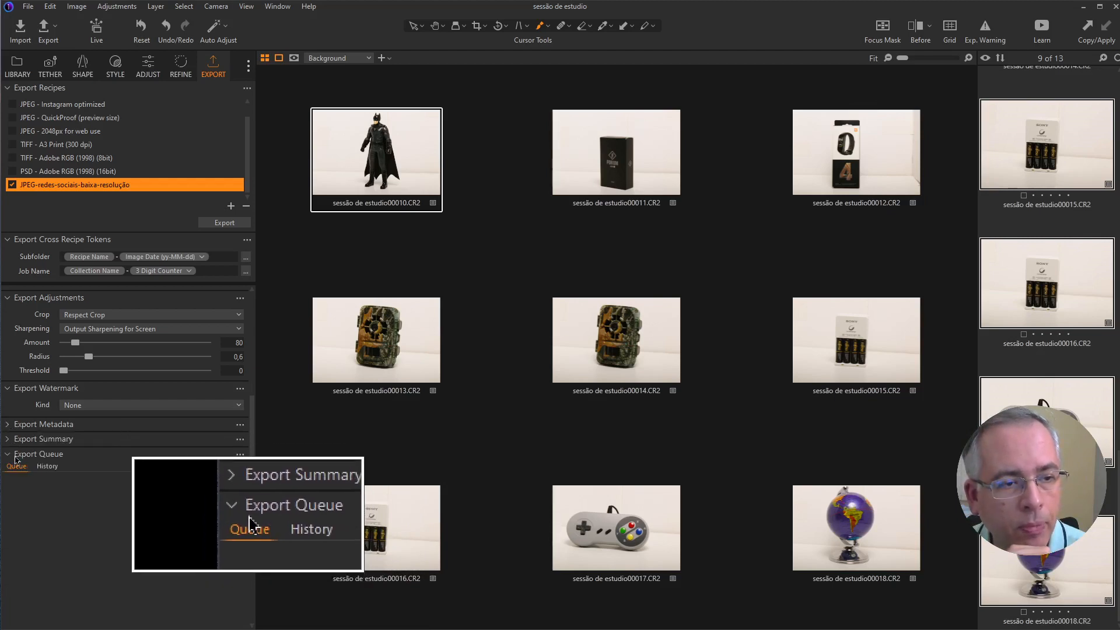
Step: Review the export summary and export the selected studio photos with the JPEG-redes-sociais-baixa-resolução recipe
click(8, 439)
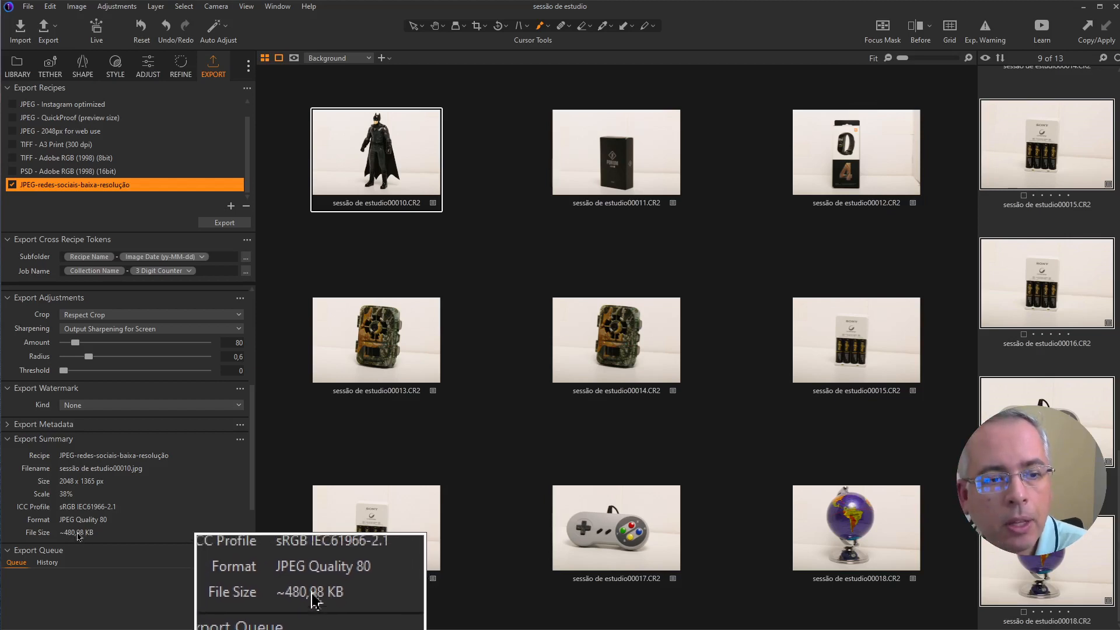
click(231, 224)
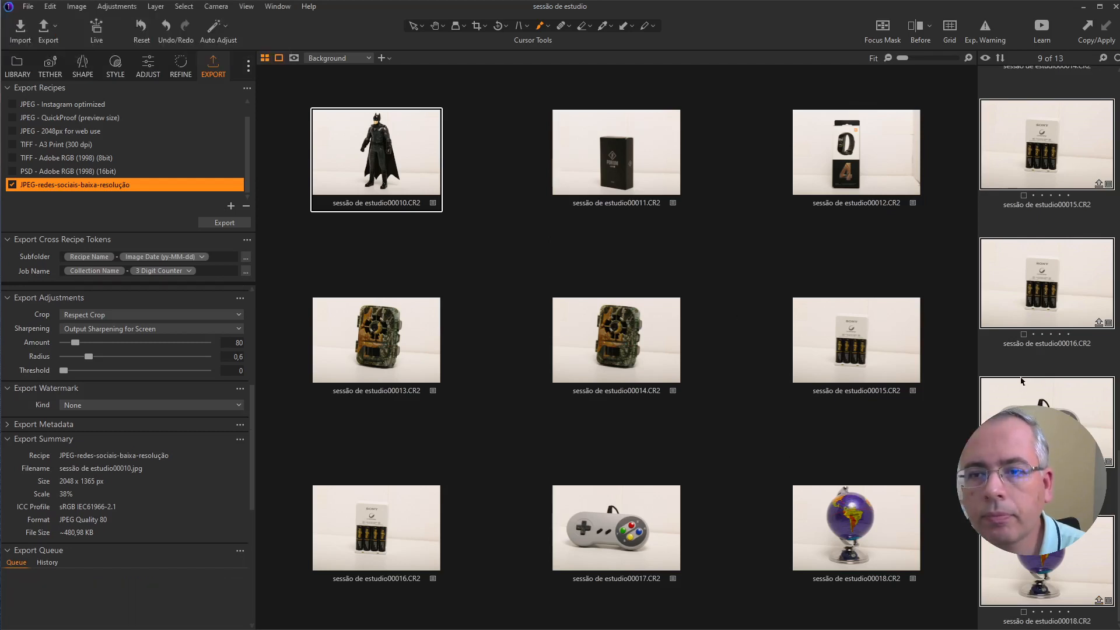
Step: Switch to the file explorer, open the 22-08-24 folder inside Output and check the exported images
drag(1102, 109, 620, 105)
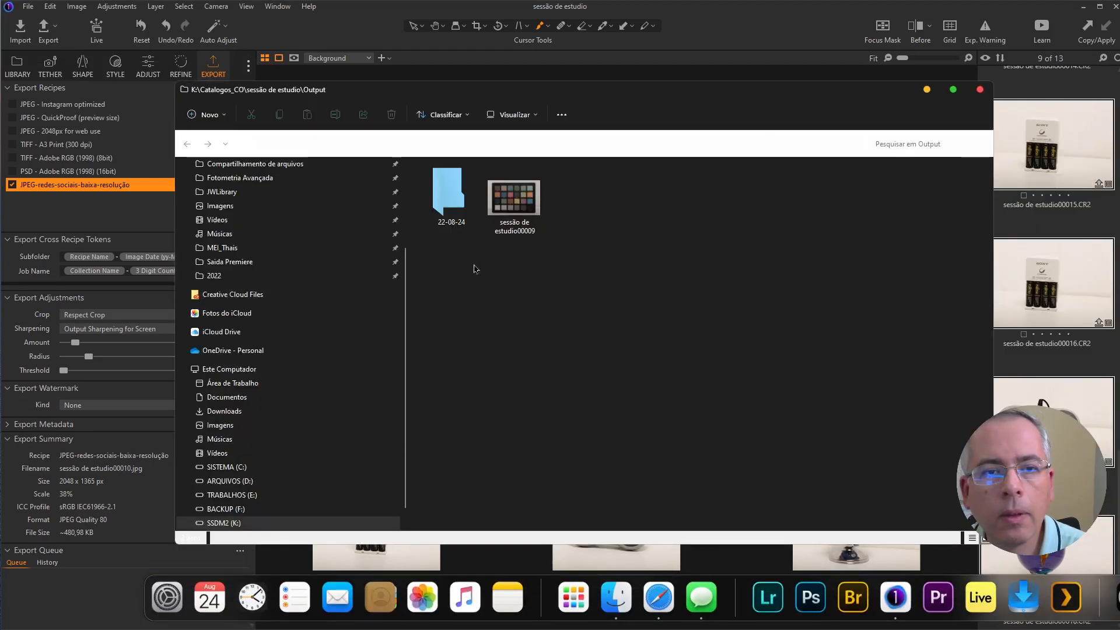
double_click(448, 192)
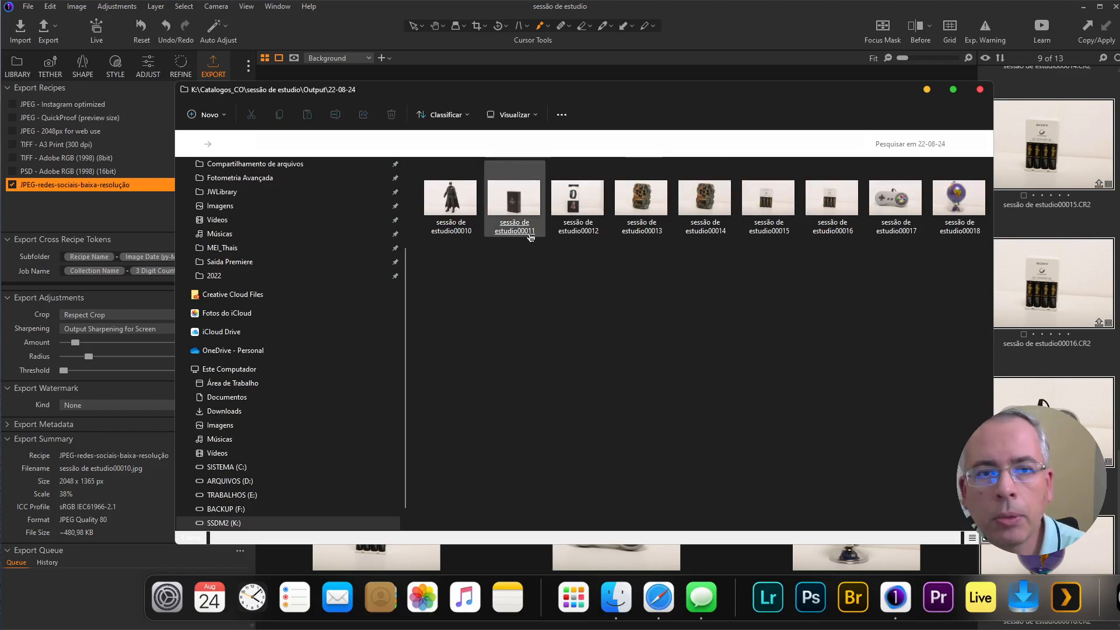
click(474, 198)
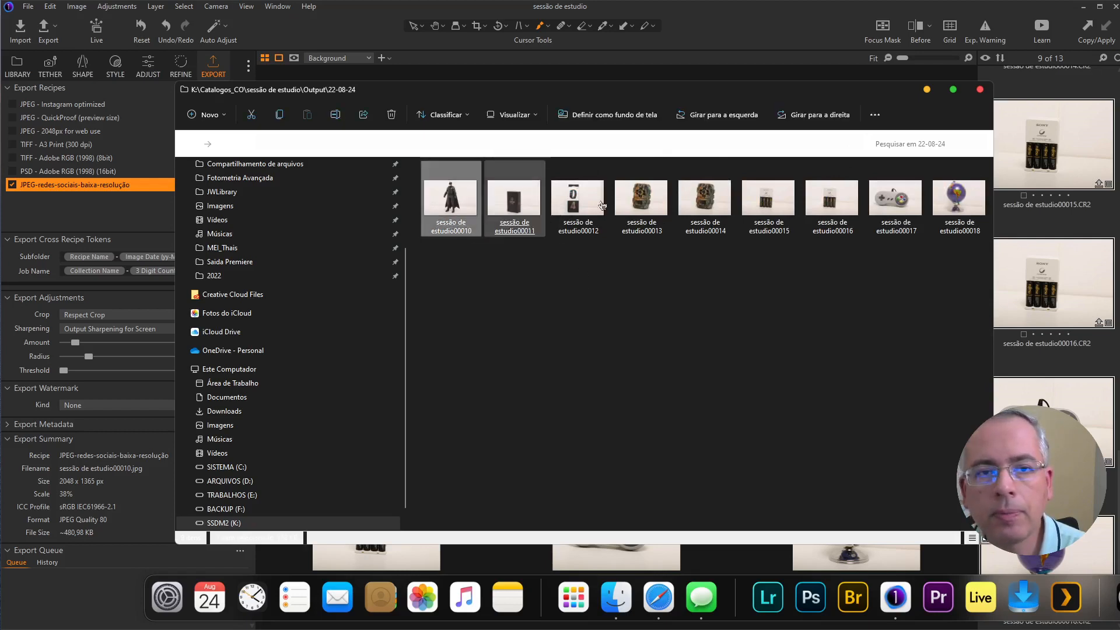
click(961, 207)
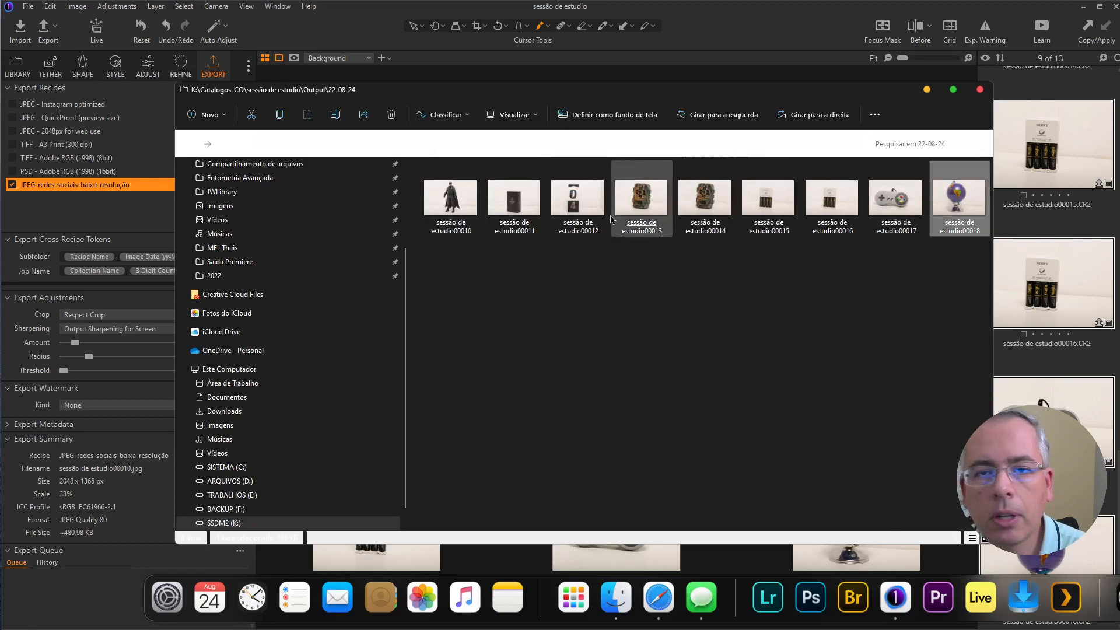
click(452, 236)
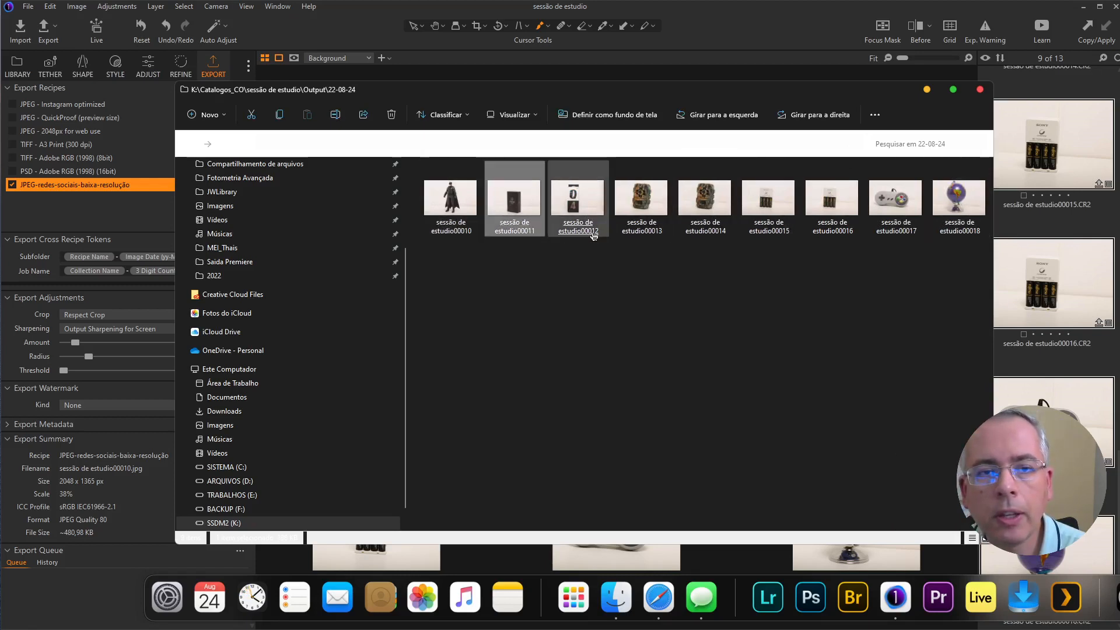
click(653, 224)
click(705, 213)
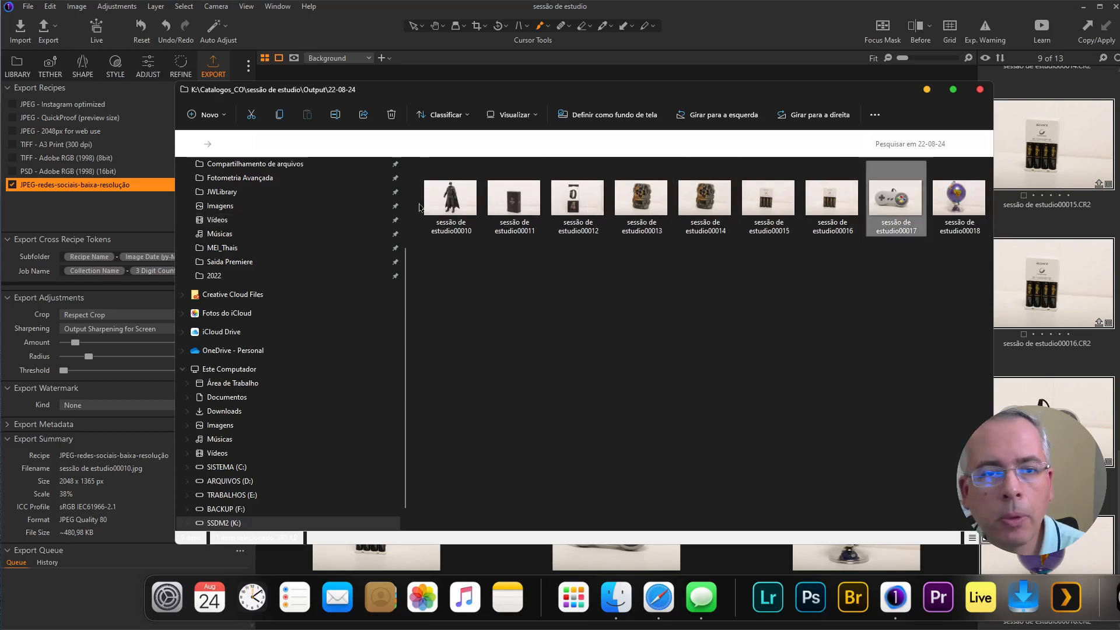
Step: Examine the detailed file properties of the exported image sessão de estudio00010, including its dimensions, resolution and camera metadata, and close them
right_click(448, 205)
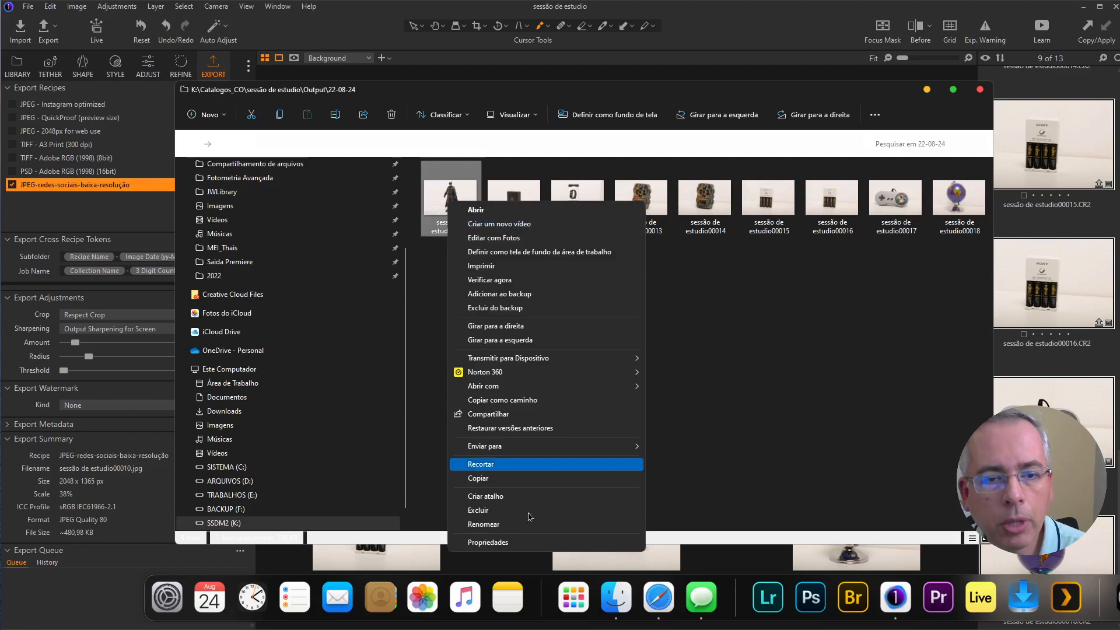
click(528, 548)
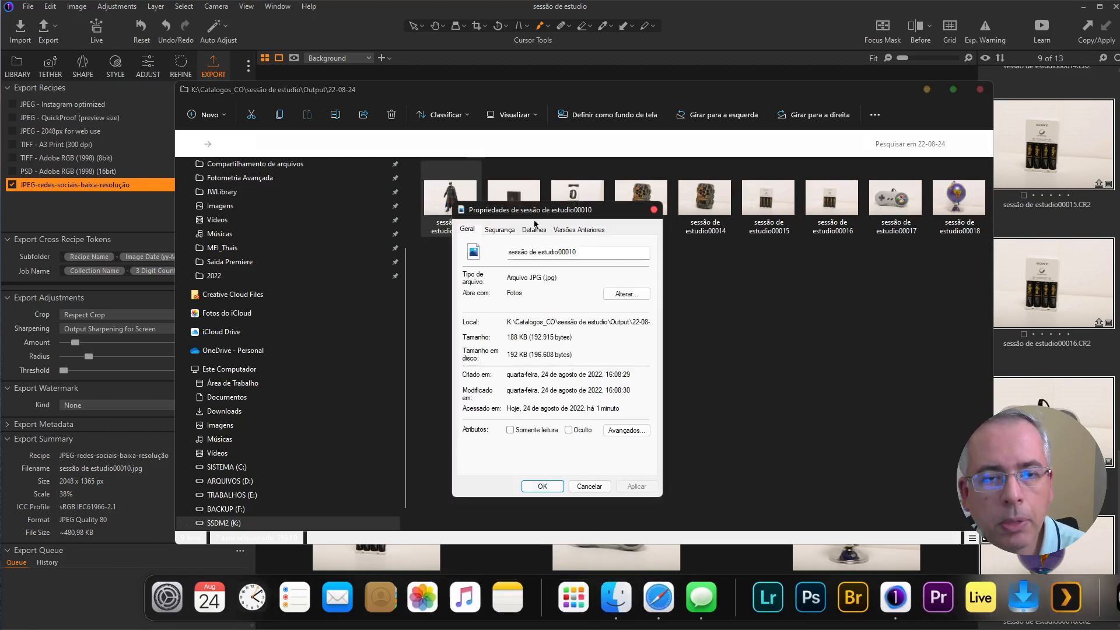
click(529, 231)
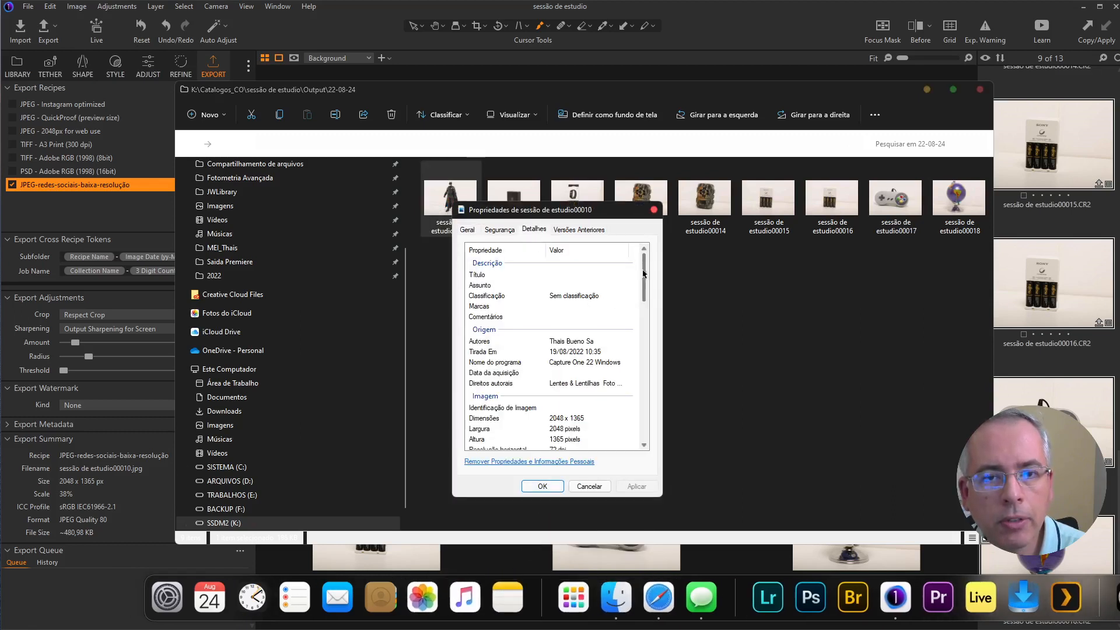
drag(642, 272, 644, 302)
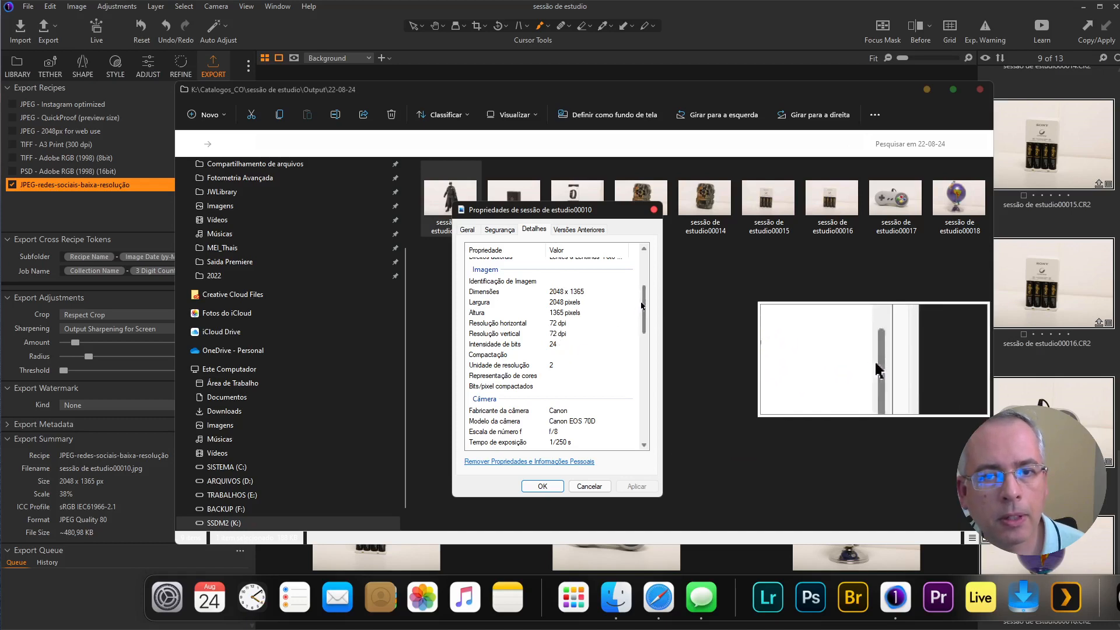
drag(644, 303, 645, 326)
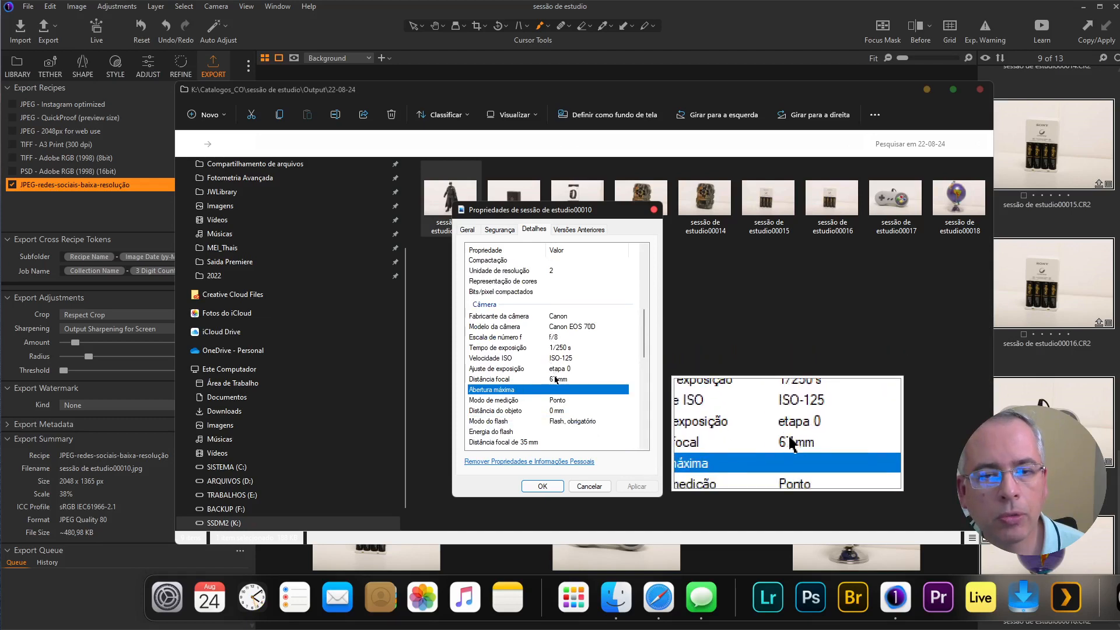
drag(645, 331, 641, 280)
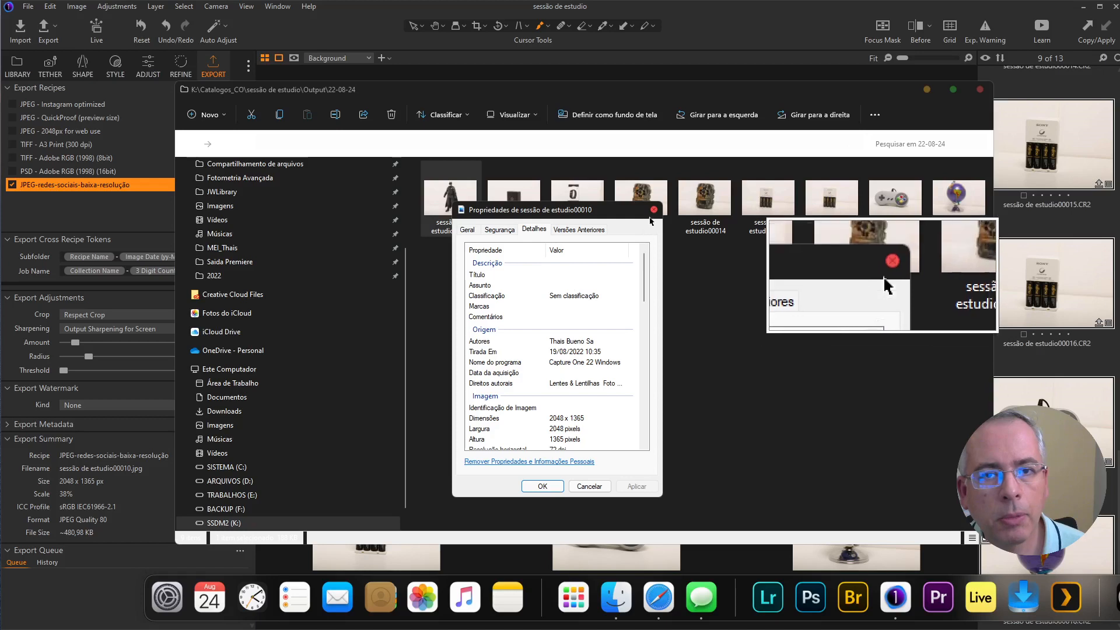
click(654, 209)
click(563, 286)
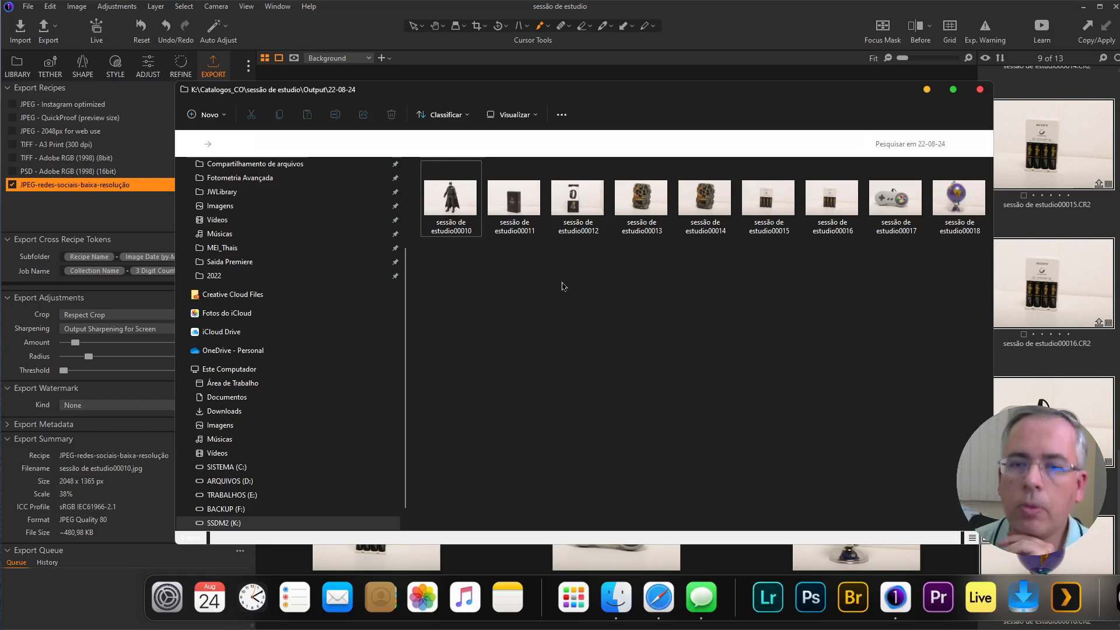
Step: Switch back to Capture One, display the color chart photo sessão de estudio00009.CR2 and show its adjustment tools
click(810, 30)
scroll(1027, 297, up, 8)
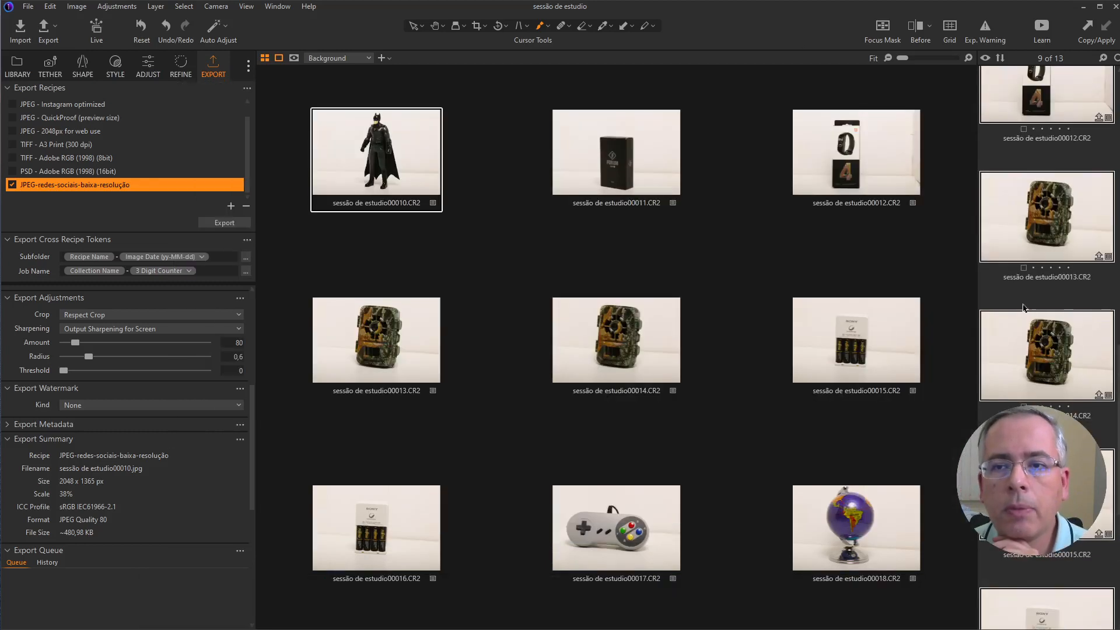
scroll(1028, 306, up, 5)
click(1052, 219)
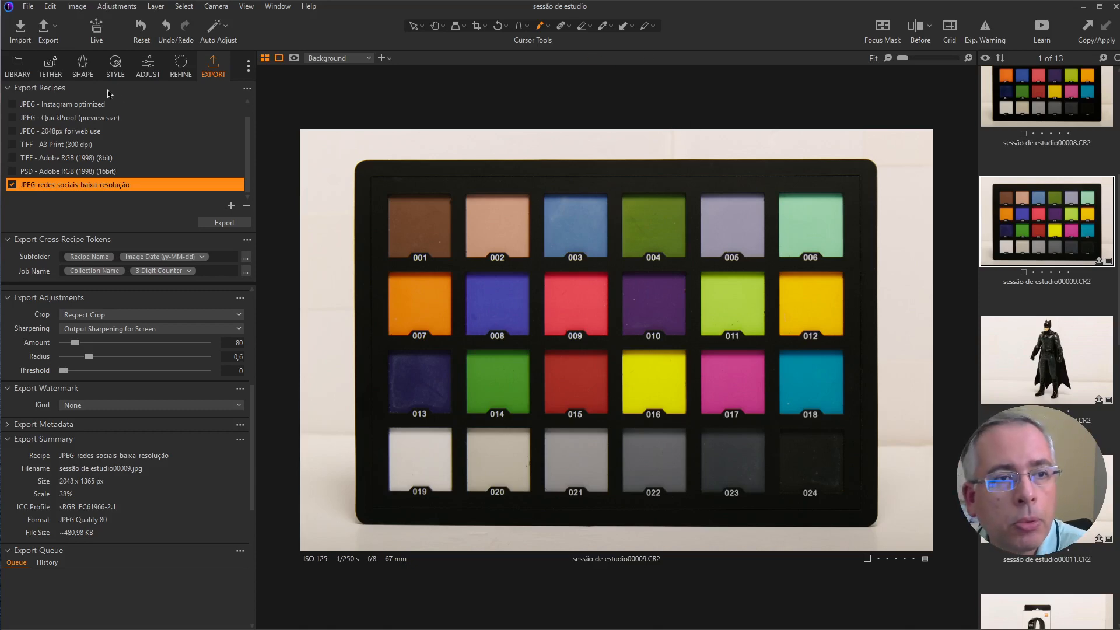
click(148, 65)
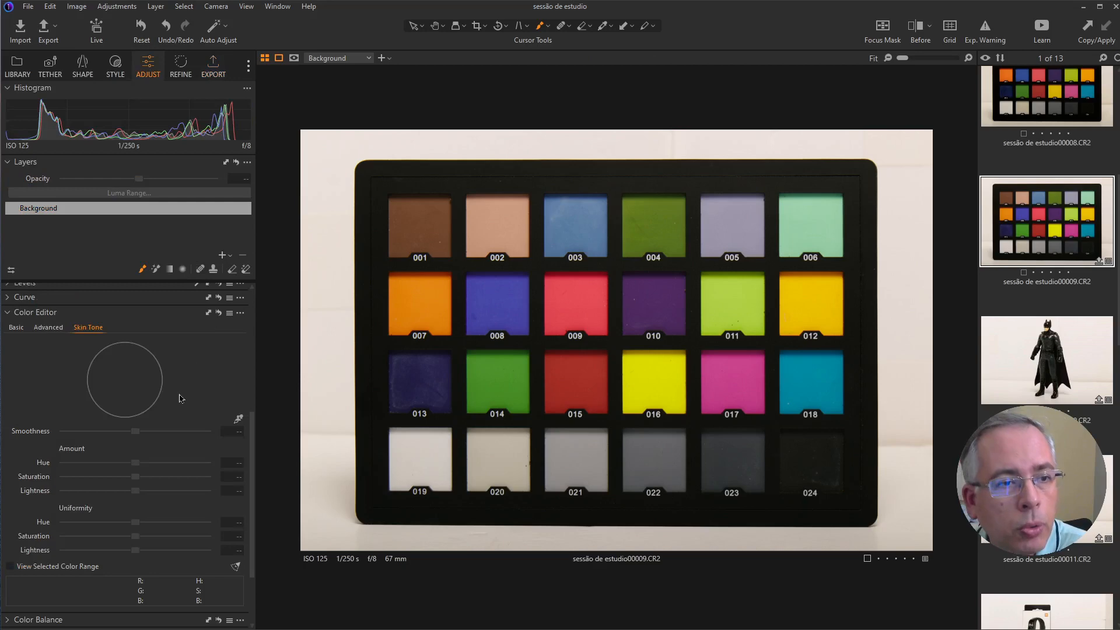
mouse_move(42, 319)
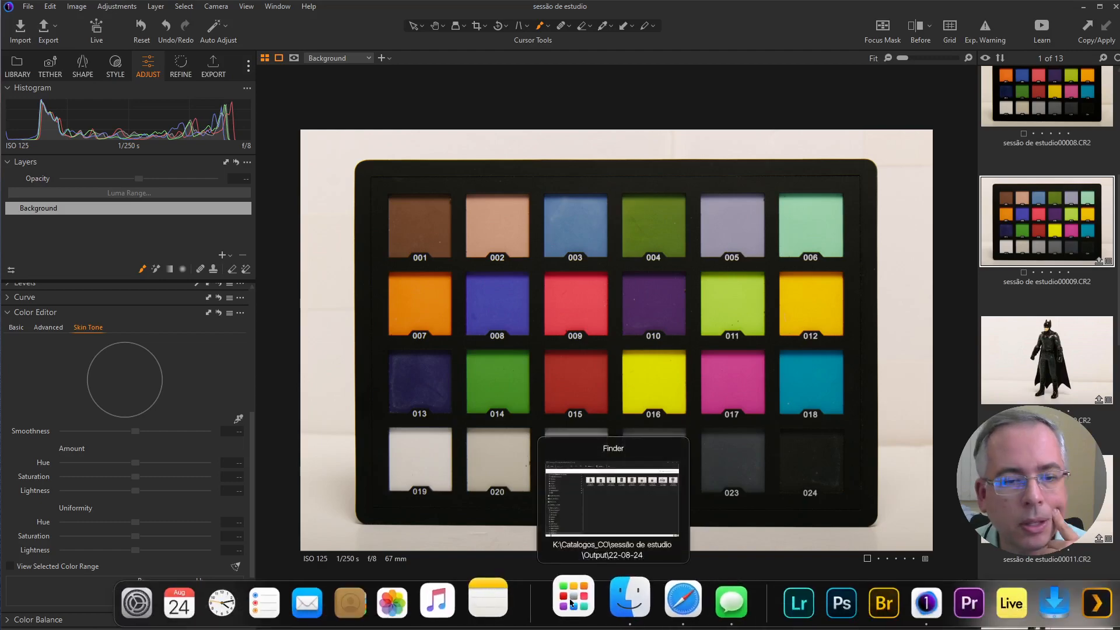
Step: Switch to the Calculator, multiply 43 by 12 and minimize it
click(586, 615)
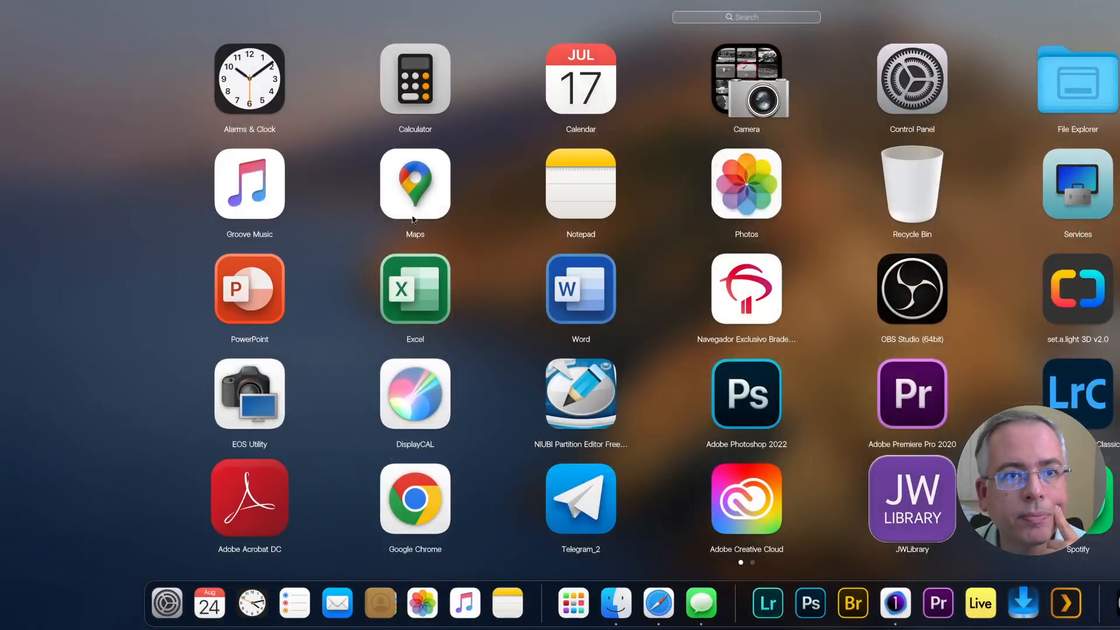
click(417, 86)
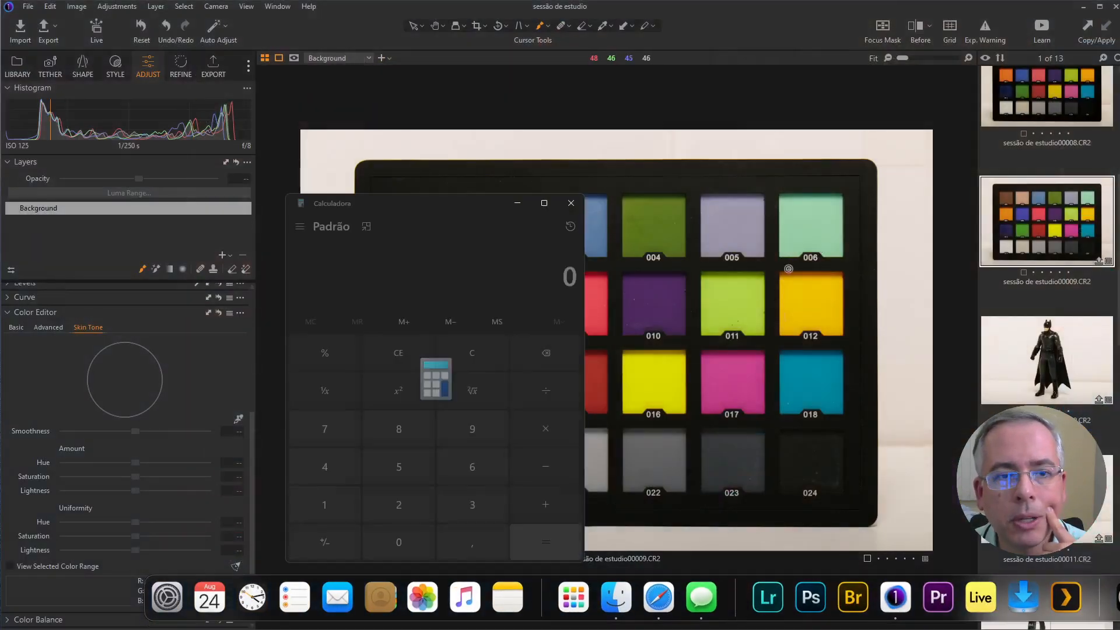
text(43*12)
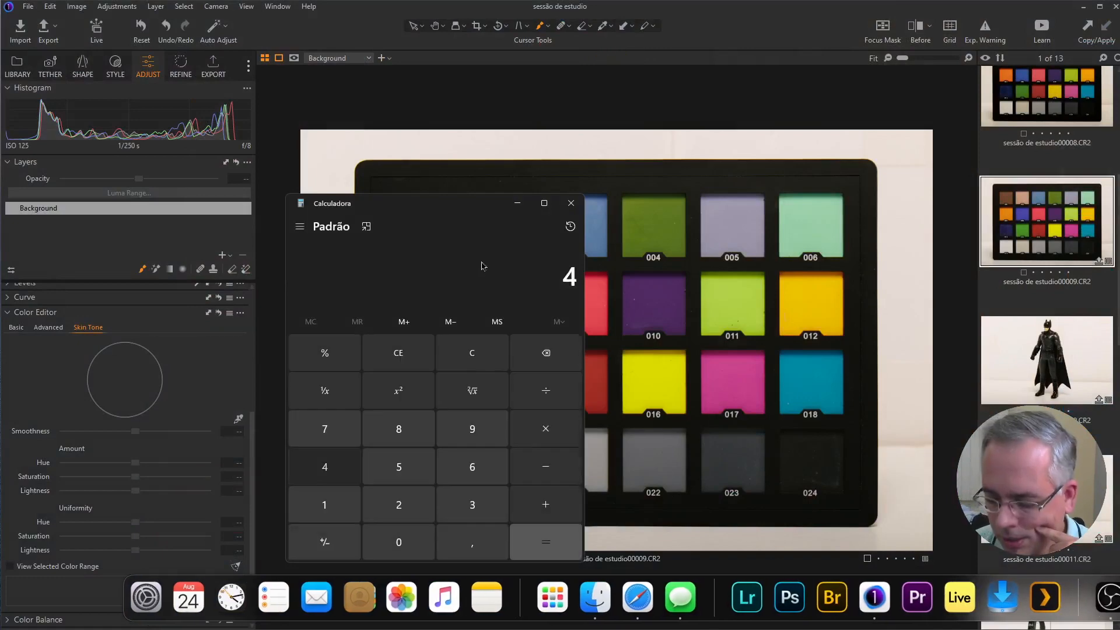
key(Return)
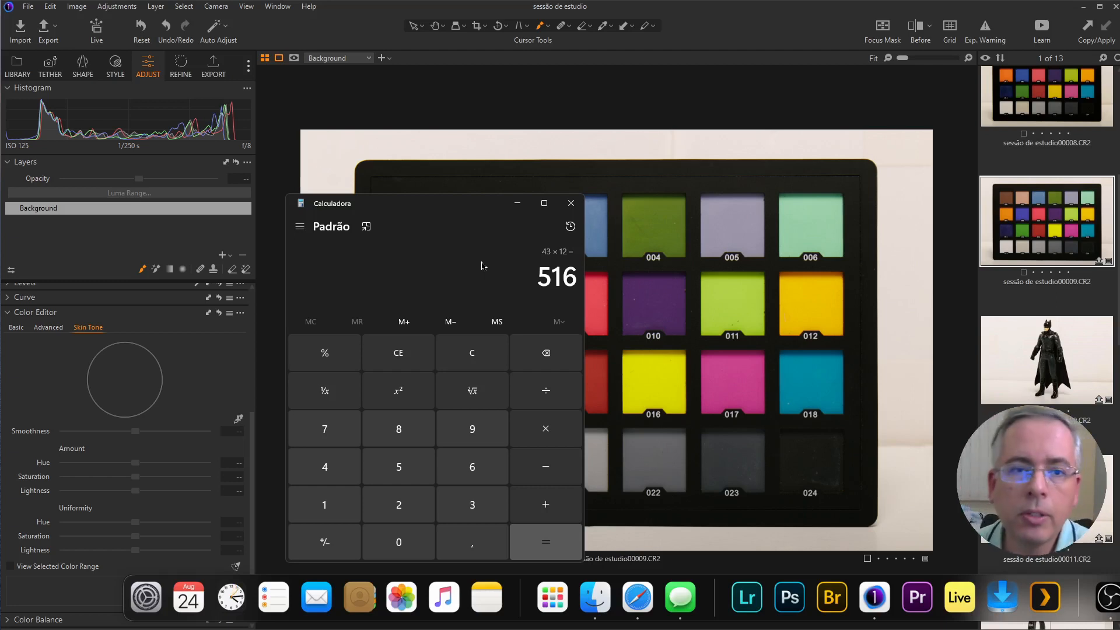
click(517, 203)
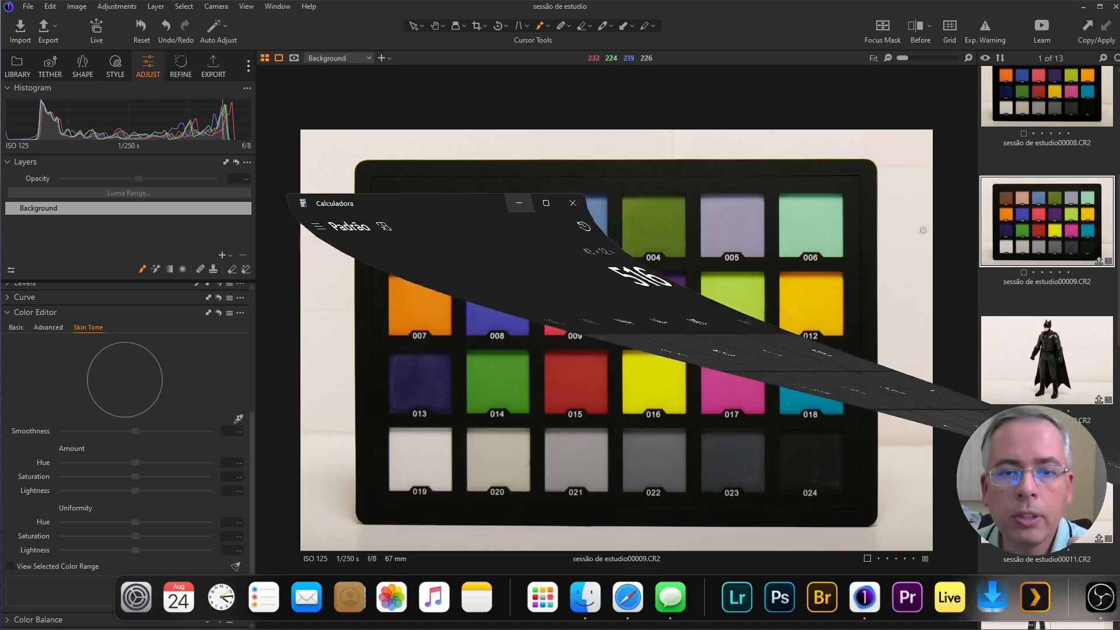